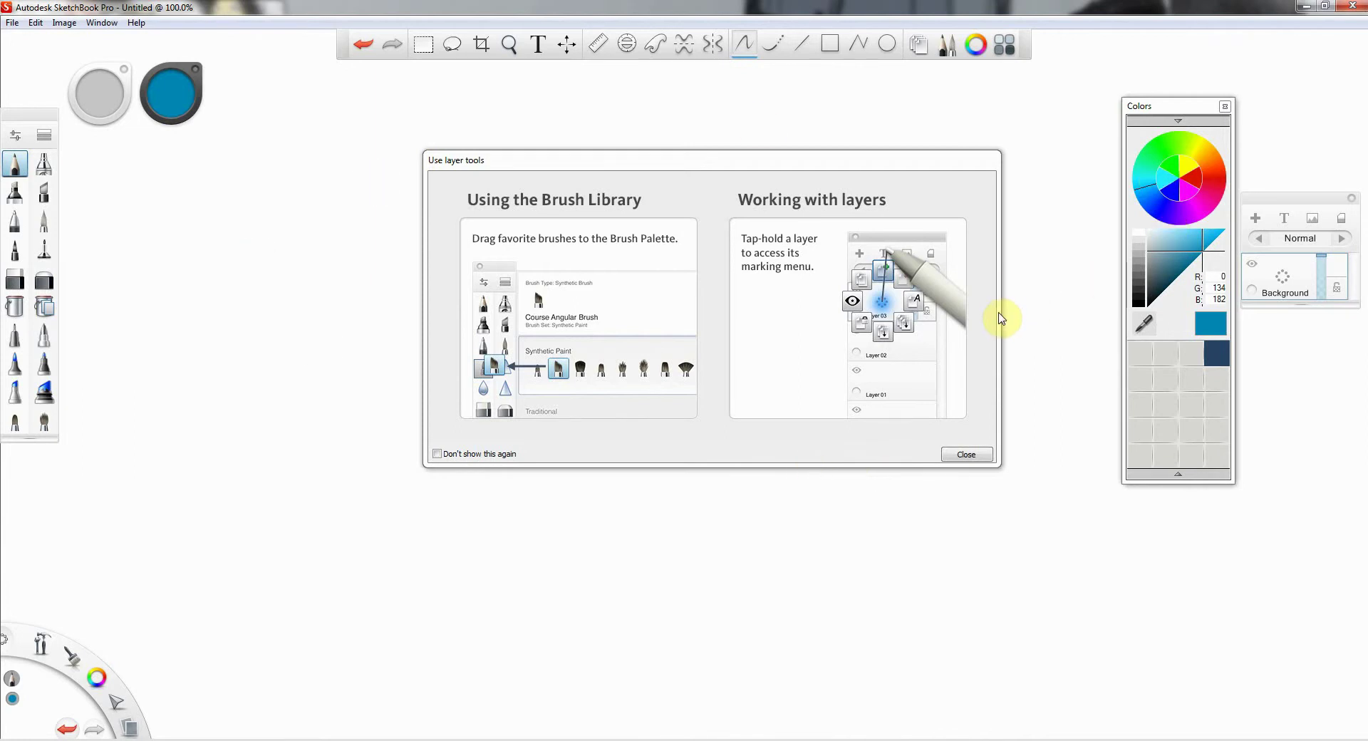
Step: Move the Use layer tools tip window lower on the canvas
{"action": "left_click_drag", "start_coordinate": [772, 162], "coordinate": [776, 200]}
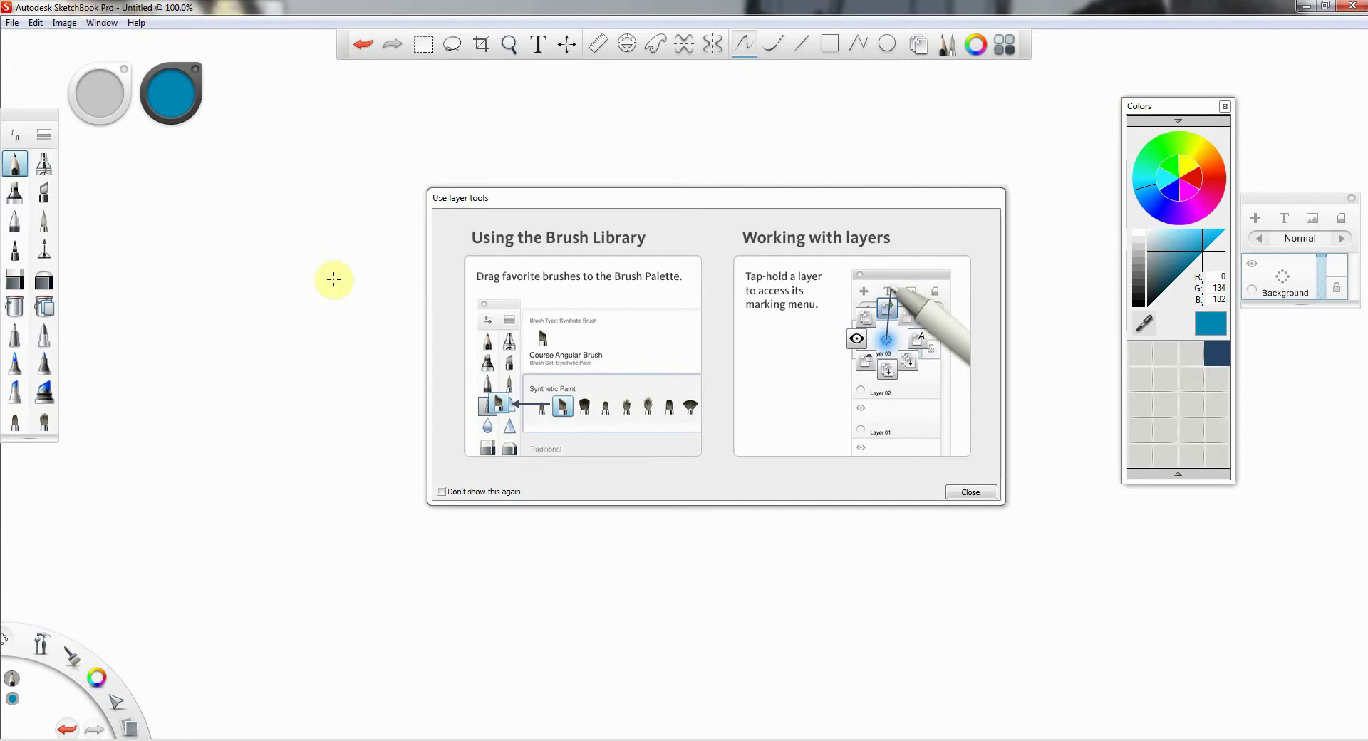
{"action": "left_click_drag", "start_coordinate": [724, 194], "coordinate": [767, 318]}
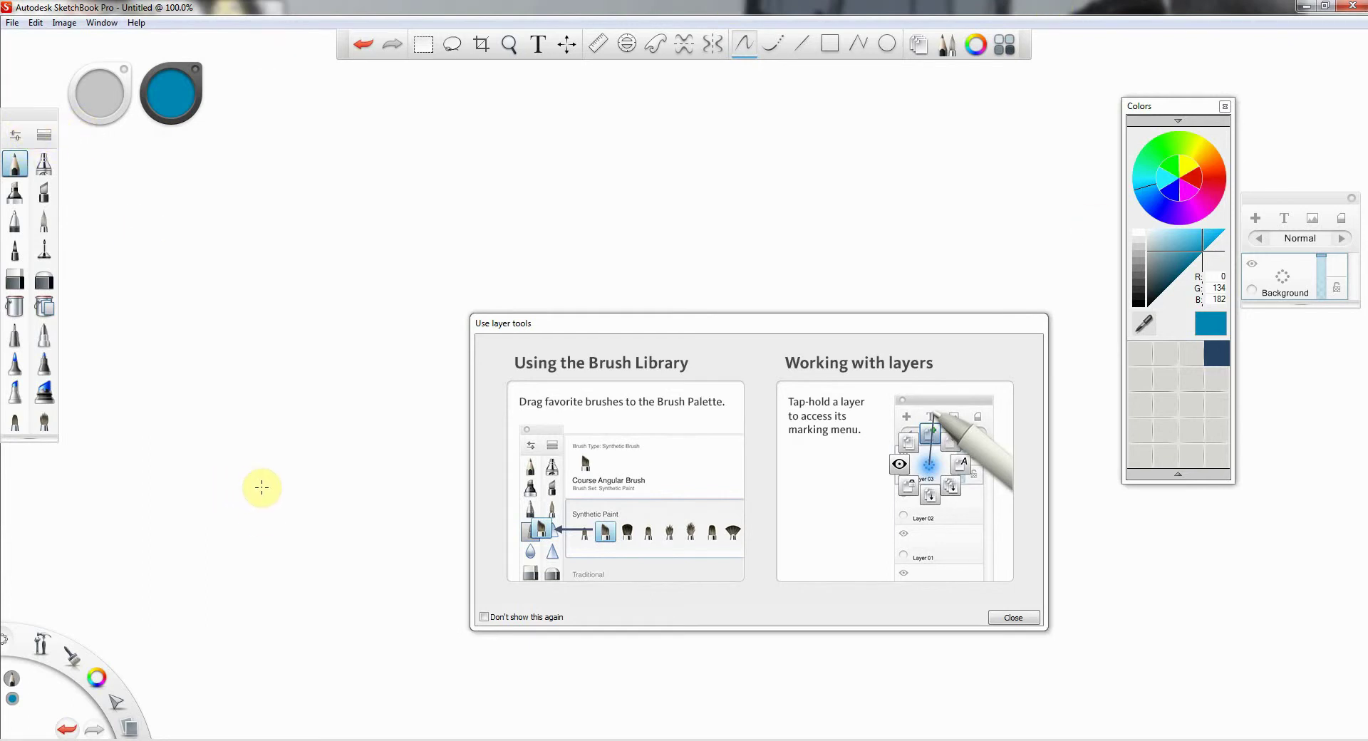
Step: Hide the toolbar, the lagoon, the color puck and the brush puck
{"action": "left_click", "coordinate": [101, 22]}
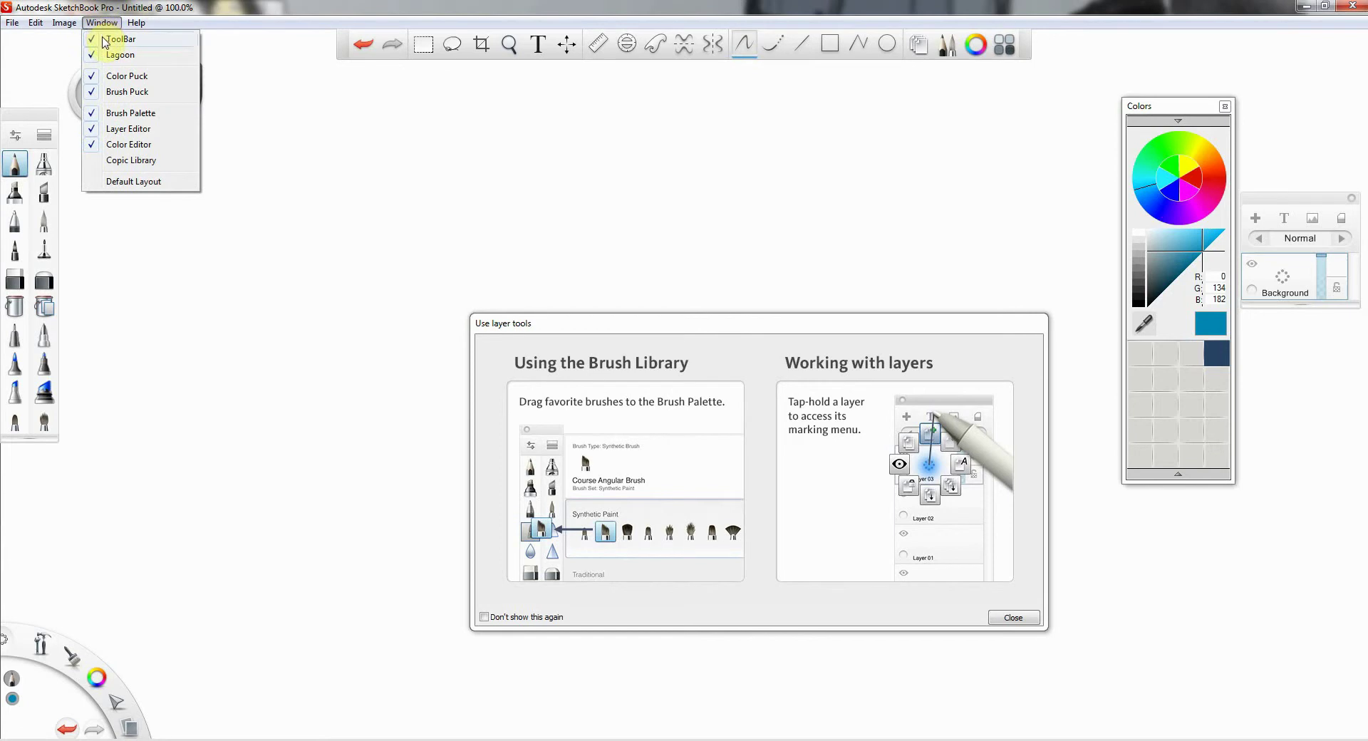
{"action": "left_click", "coordinate": [107, 40]}
{"action": "left_click", "coordinate": [101, 23]}
{"action": "left_click", "coordinate": [110, 55]}
{"action": "left_click", "coordinate": [103, 23]}
{"action": "left_click", "coordinate": [114, 76]}
{"action": "left_click", "coordinate": [101, 23]}
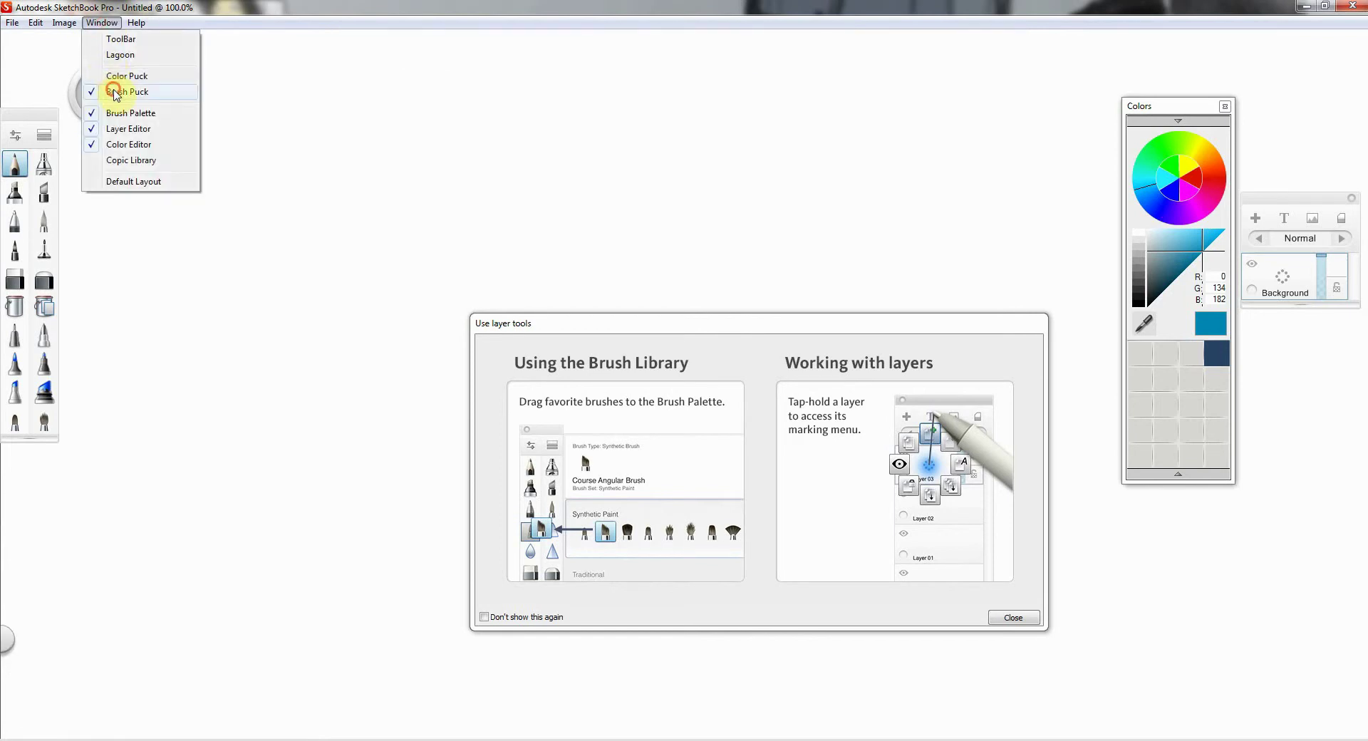
{"action": "left_click", "coordinate": [114, 93]}
Step: Hide the Brush Palette, the Layer Editor and the Color Editor
{"action": "left_click", "coordinate": [101, 22]}
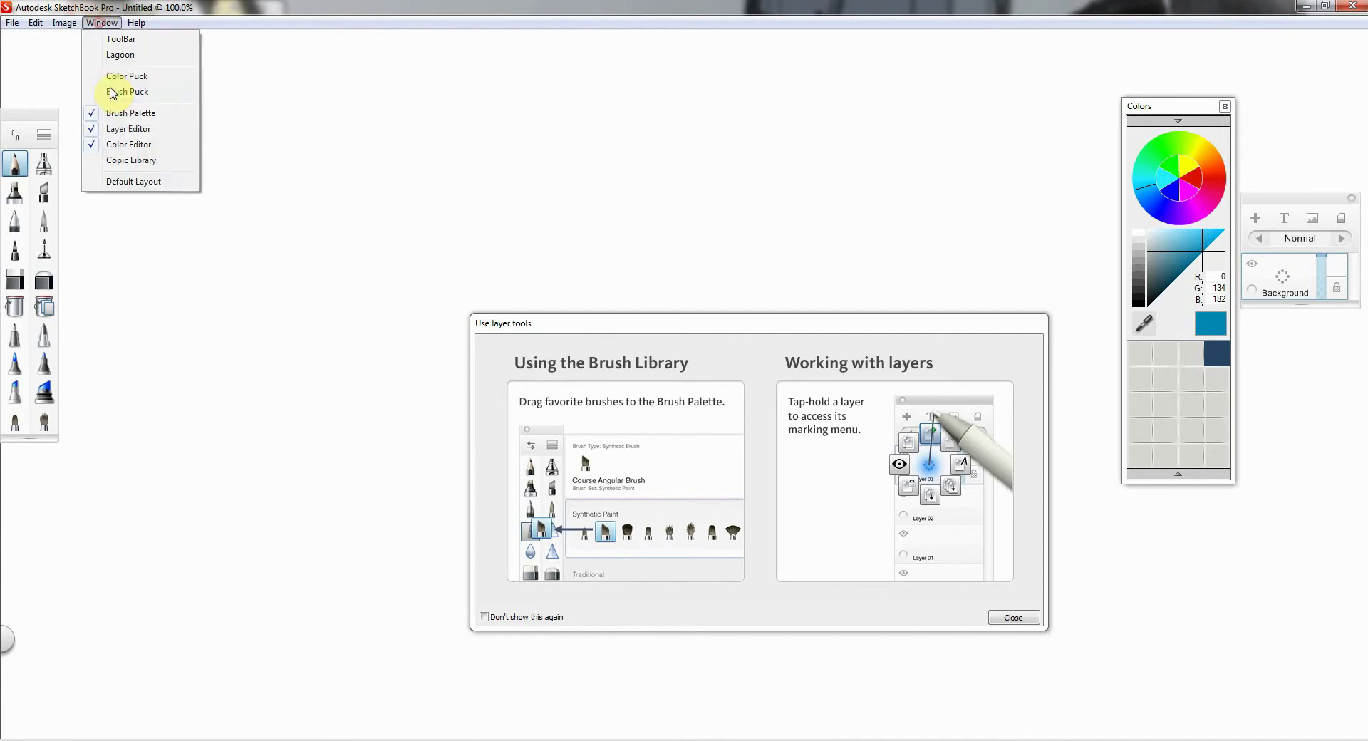
{"action": "left_click", "coordinate": [114, 114]}
{"action": "left_click", "coordinate": [101, 23]}
{"action": "left_click", "coordinate": [125, 132]}
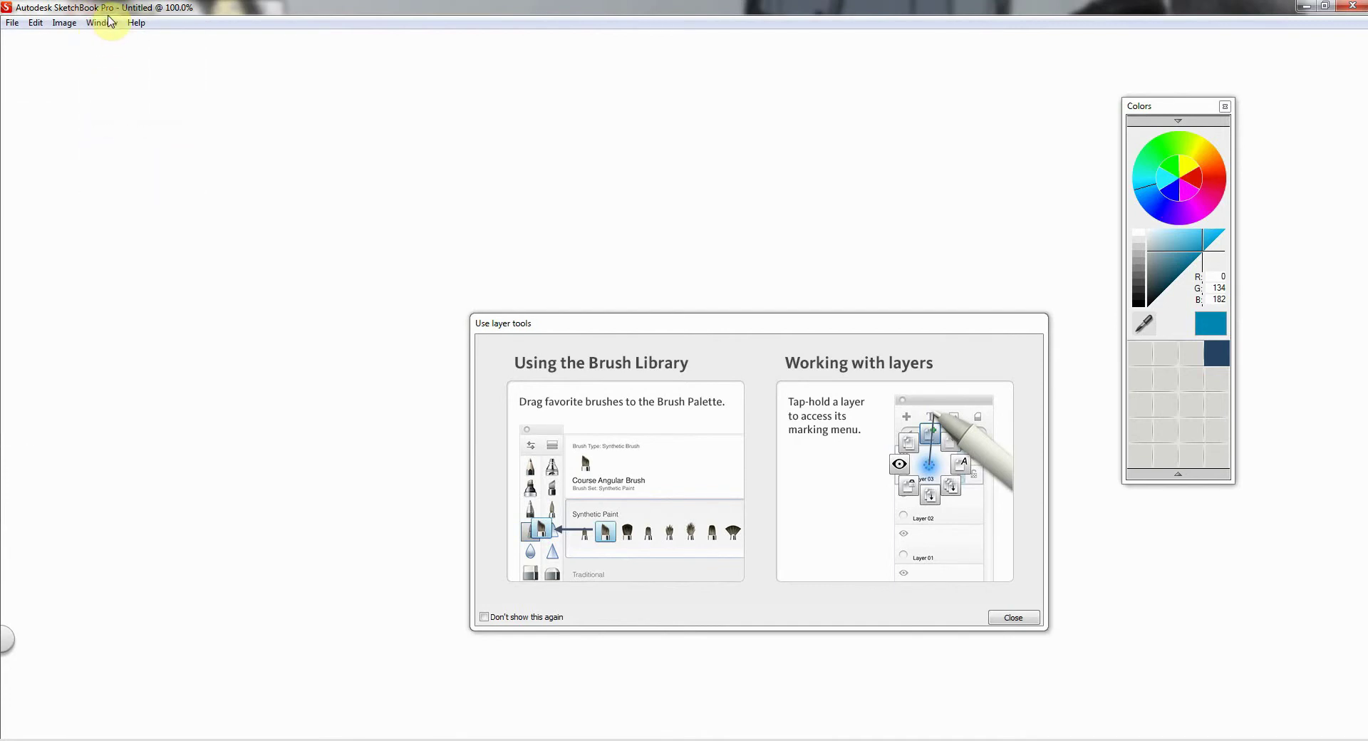
{"action": "left_click", "coordinate": [101, 22]}
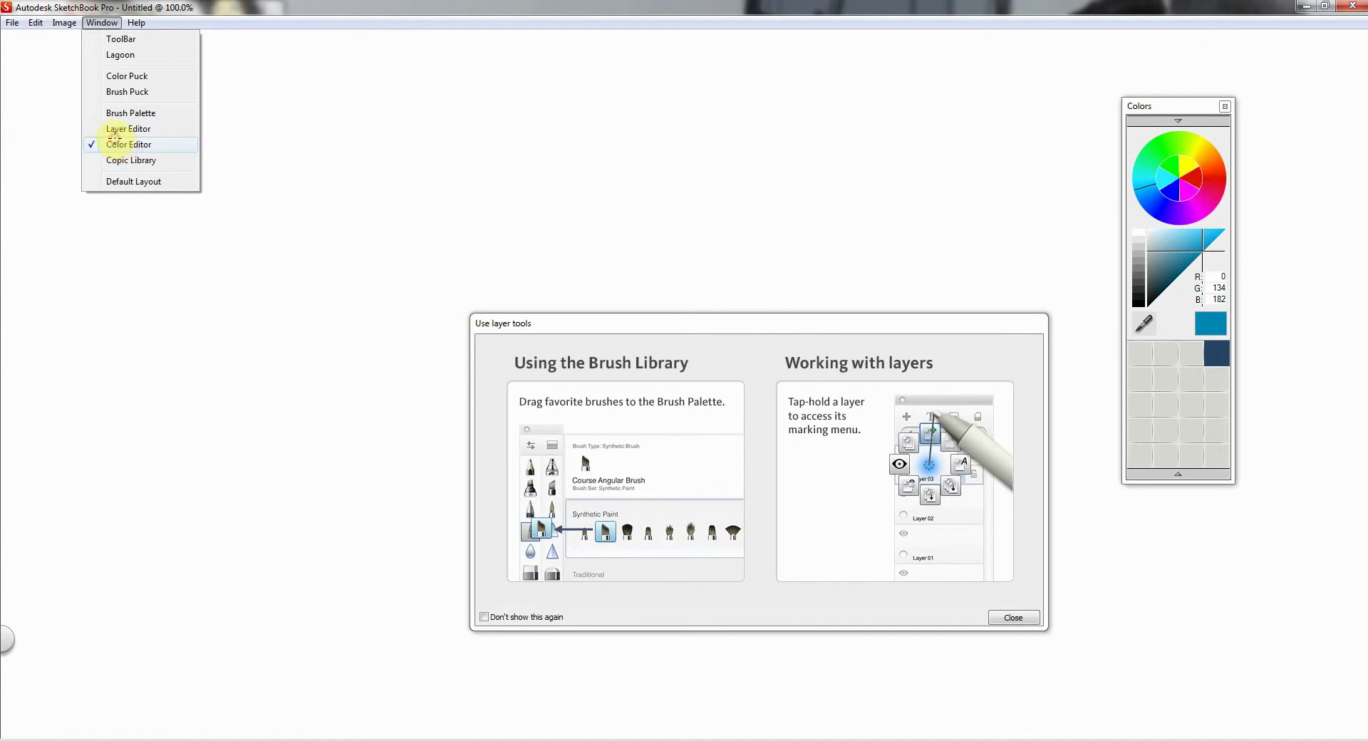
{"action": "left_click", "coordinate": [115, 144]}
Step: Close the Use layer tools tip window and display the toolbar again
{"action": "left_click_drag", "start_coordinate": [565, 322], "coordinate": [307, 174]}
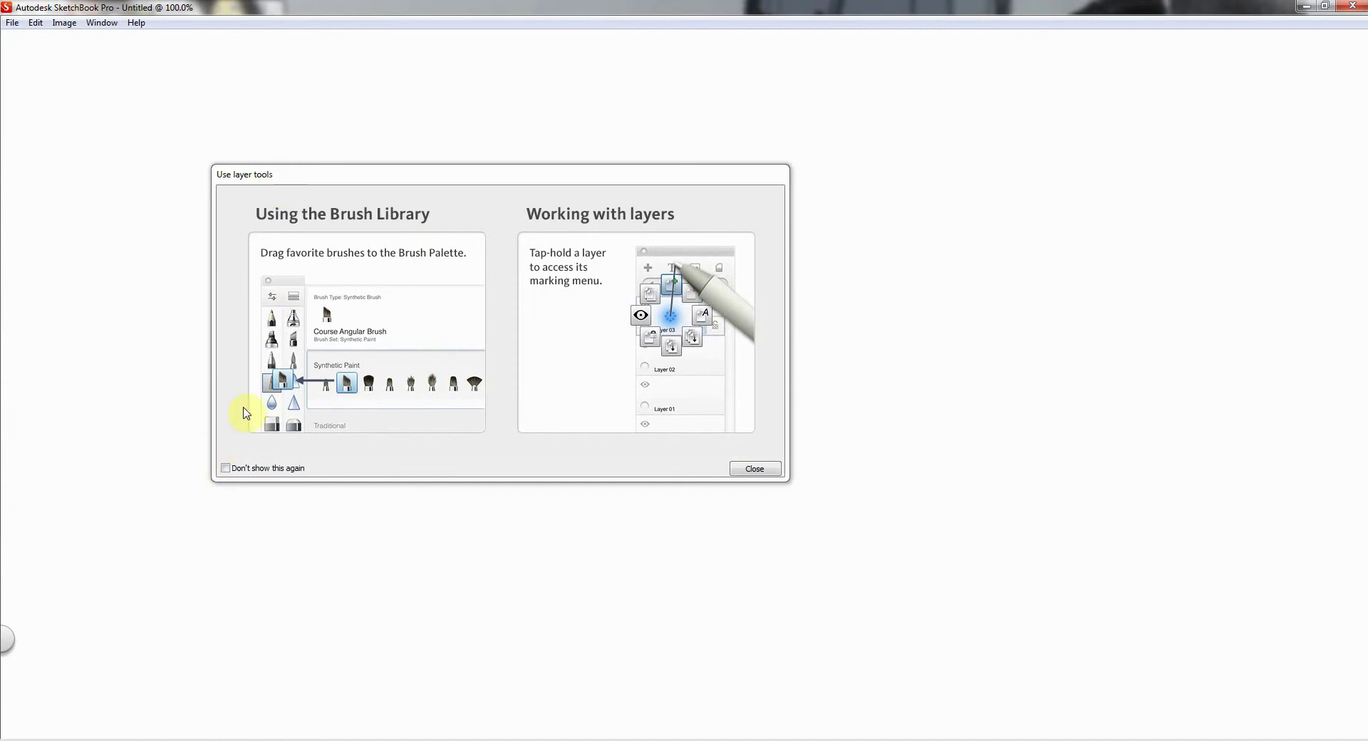
{"action": "left_click", "coordinate": [752, 472]}
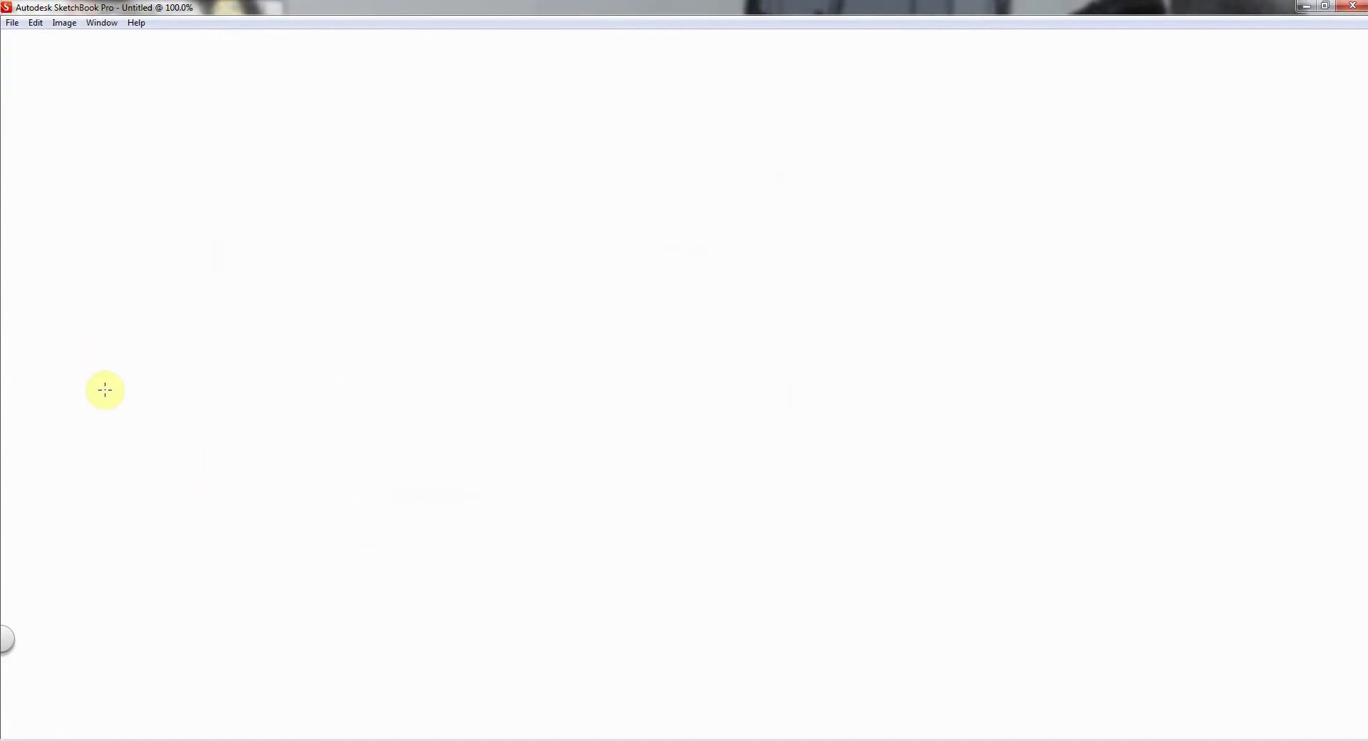
{"action": "left_click", "coordinate": [98, 24]}
{"action": "left_click", "coordinate": [102, 37]}
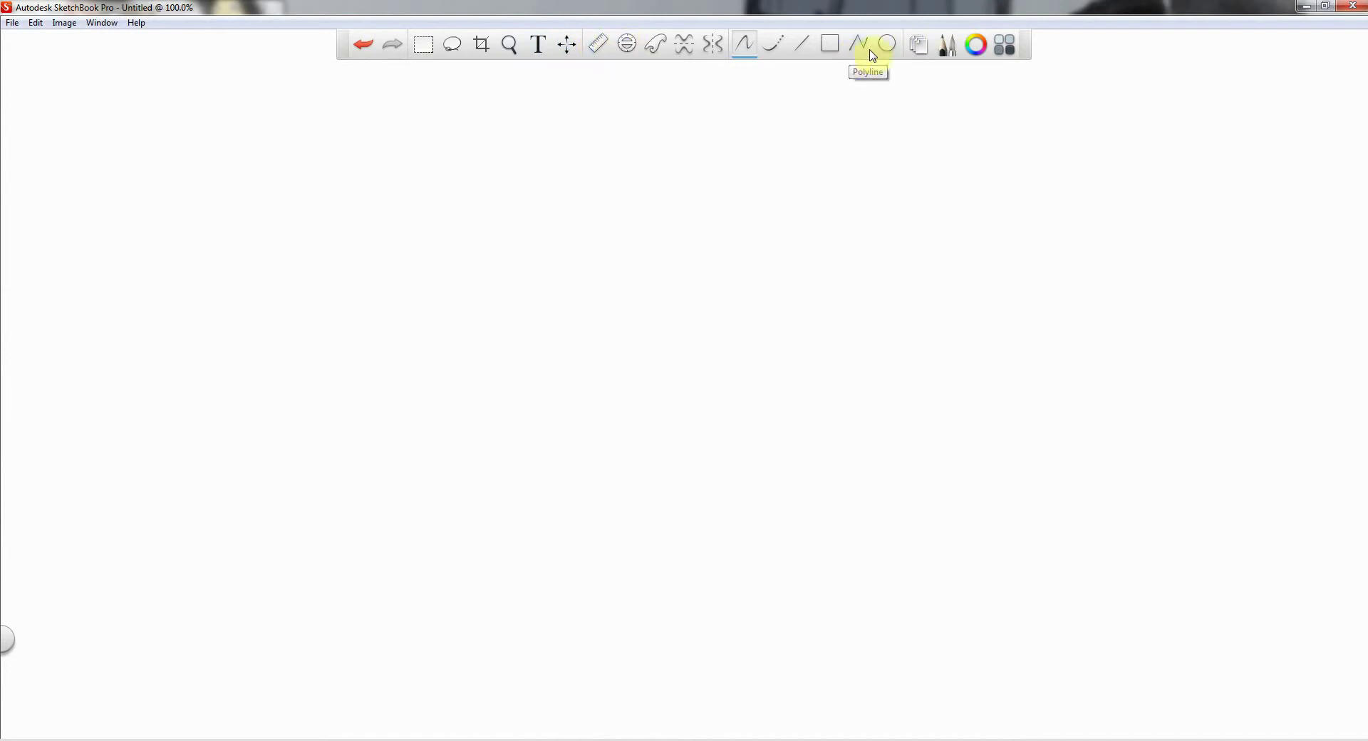
Step: Show the Brush Palette and hide it again
{"action": "left_click", "coordinate": [954, 49]}
{"action": "left_click", "coordinate": [102, 23]}
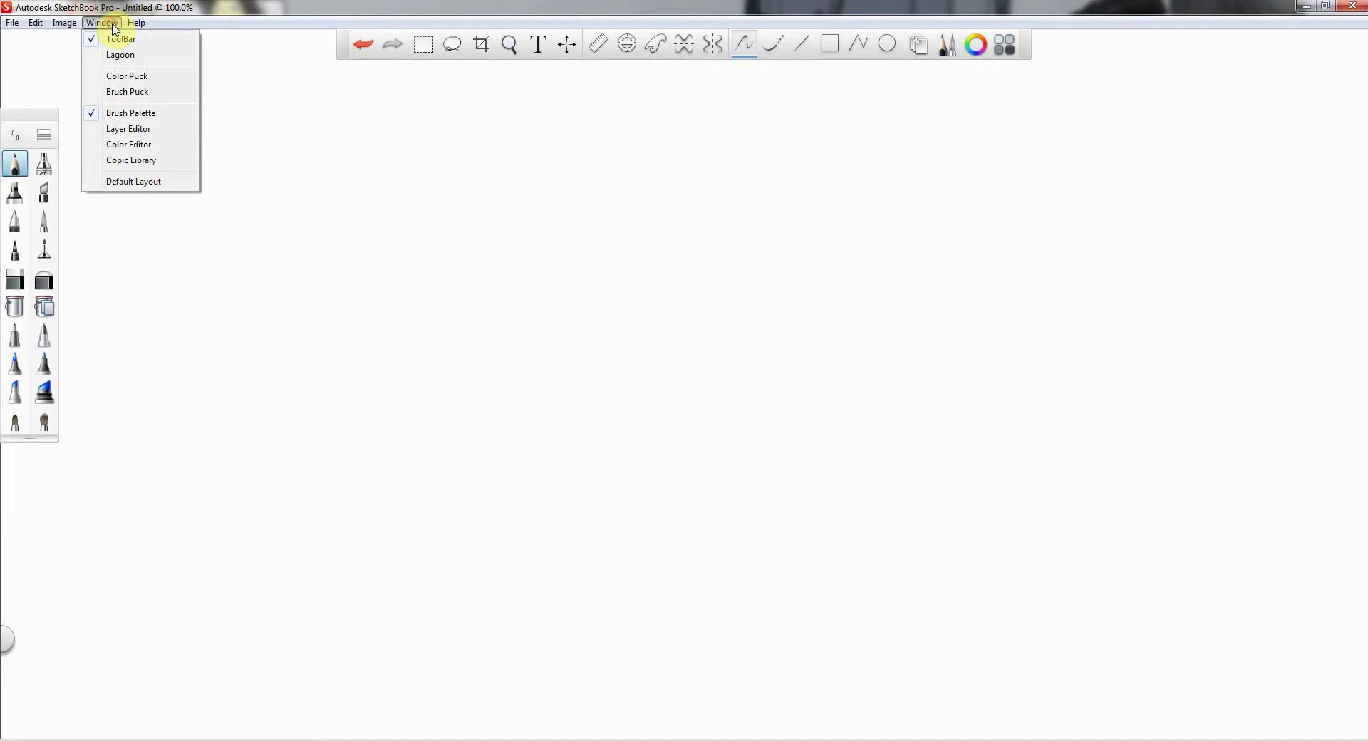
{"action": "left_click", "coordinate": [131, 115]}
Step: Display the lagoon and the color puck, moving the puck closer to the canvas's left edge
{"action": "left_click", "coordinate": [102, 22]}
{"action": "left_click", "coordinate": [114, 55]}
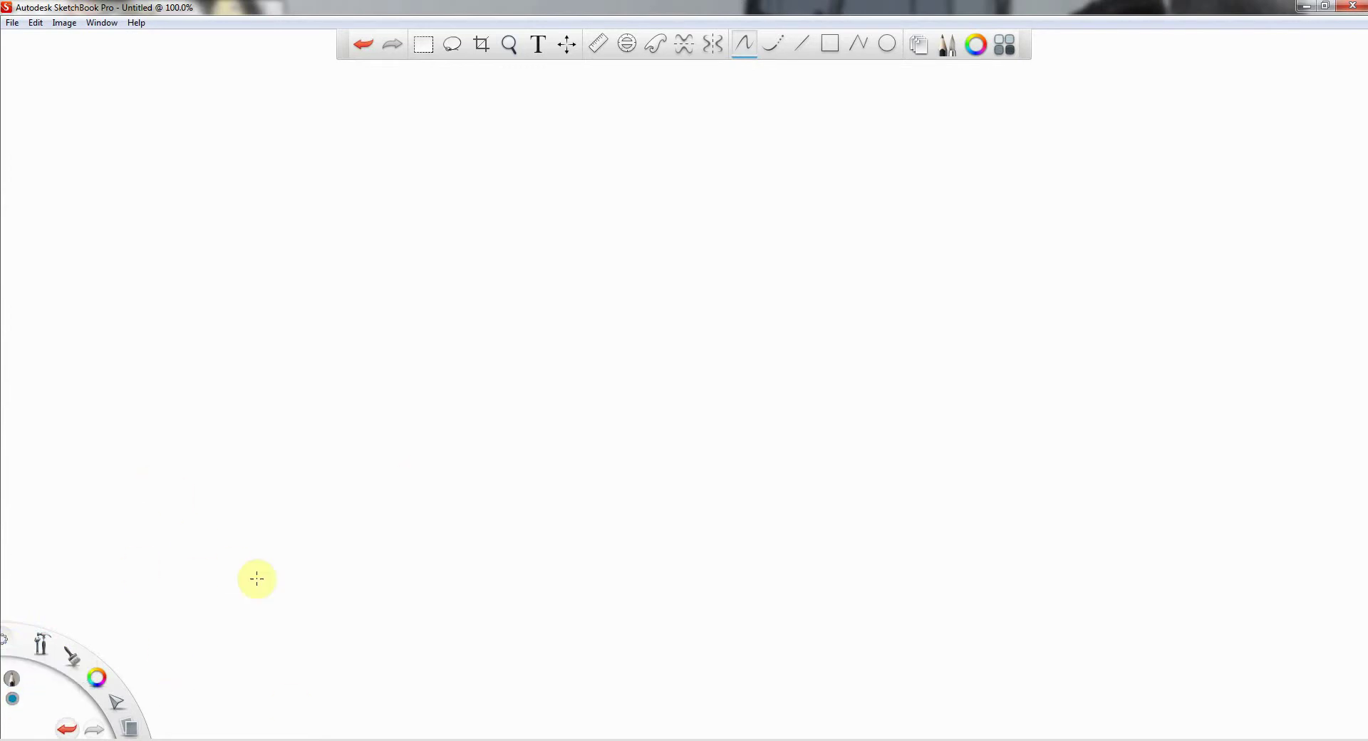
{"action": "left_click", "coordinate": [99, 24]}
{"action": "left_click", "coordinate": [110, 77]}
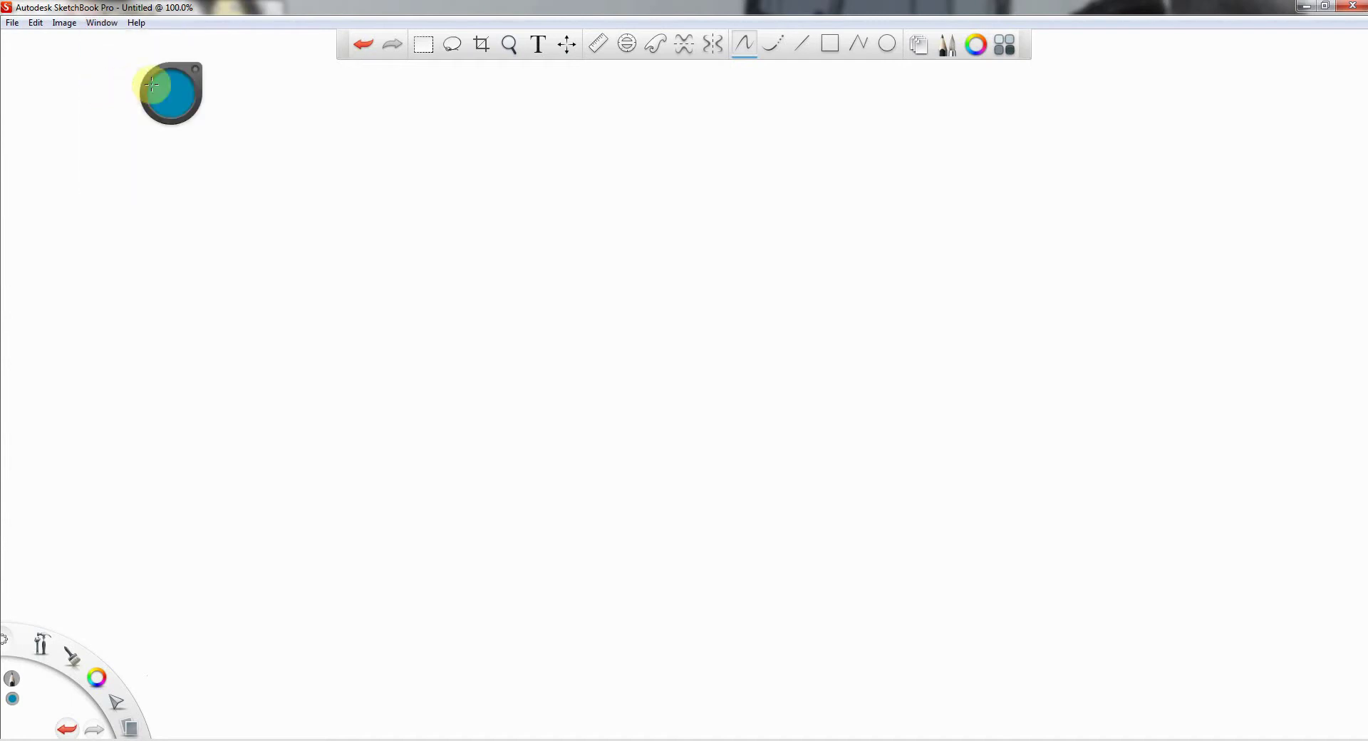
{"action": "left_click_drag", "start_coordinate": [170, 77], "coordinate": [91, 73]}
Step: Display the brush puck and place it directly below the color puck
{"action": "left_click", "coordinate": [100, 23]}
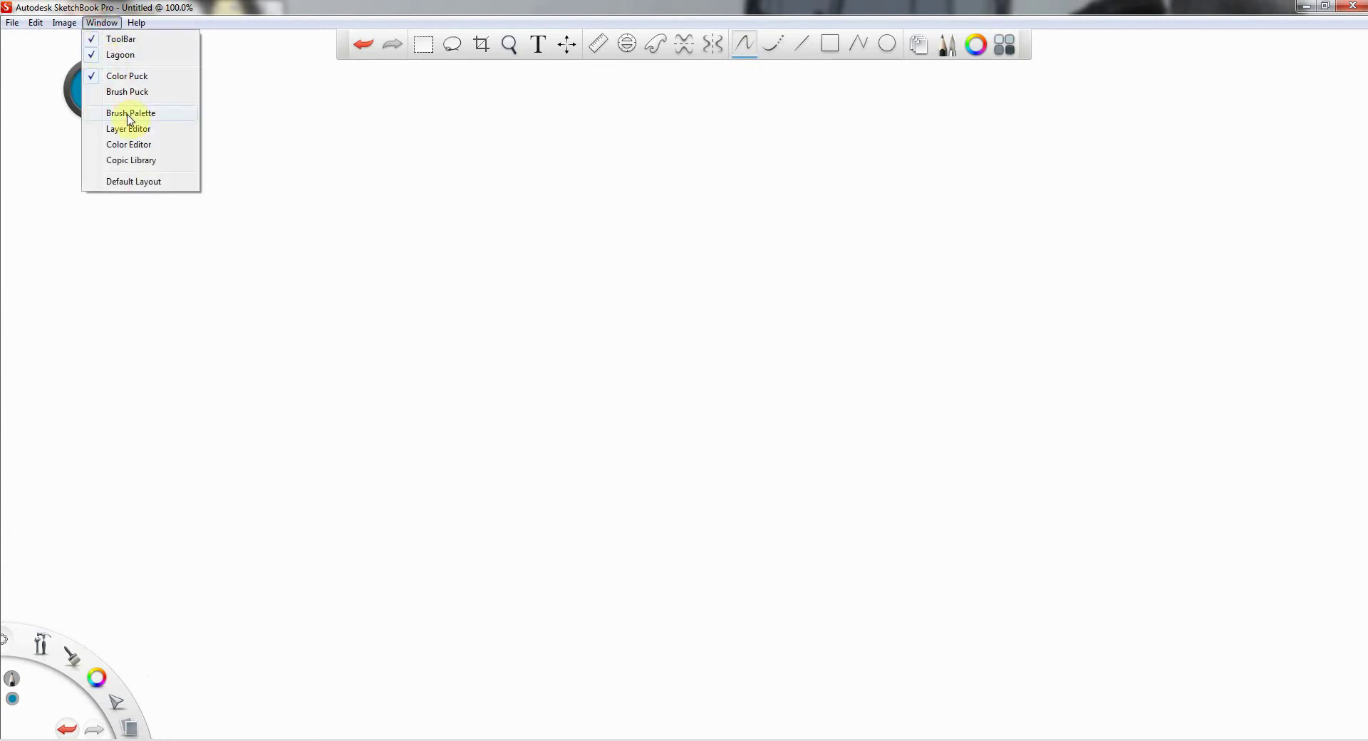
{"action": "left_click", "coordinate": [114, 91]}
{"action": "left_click_drag", "start_coordinate": [90, 80], "coordinate": [87, 161]}
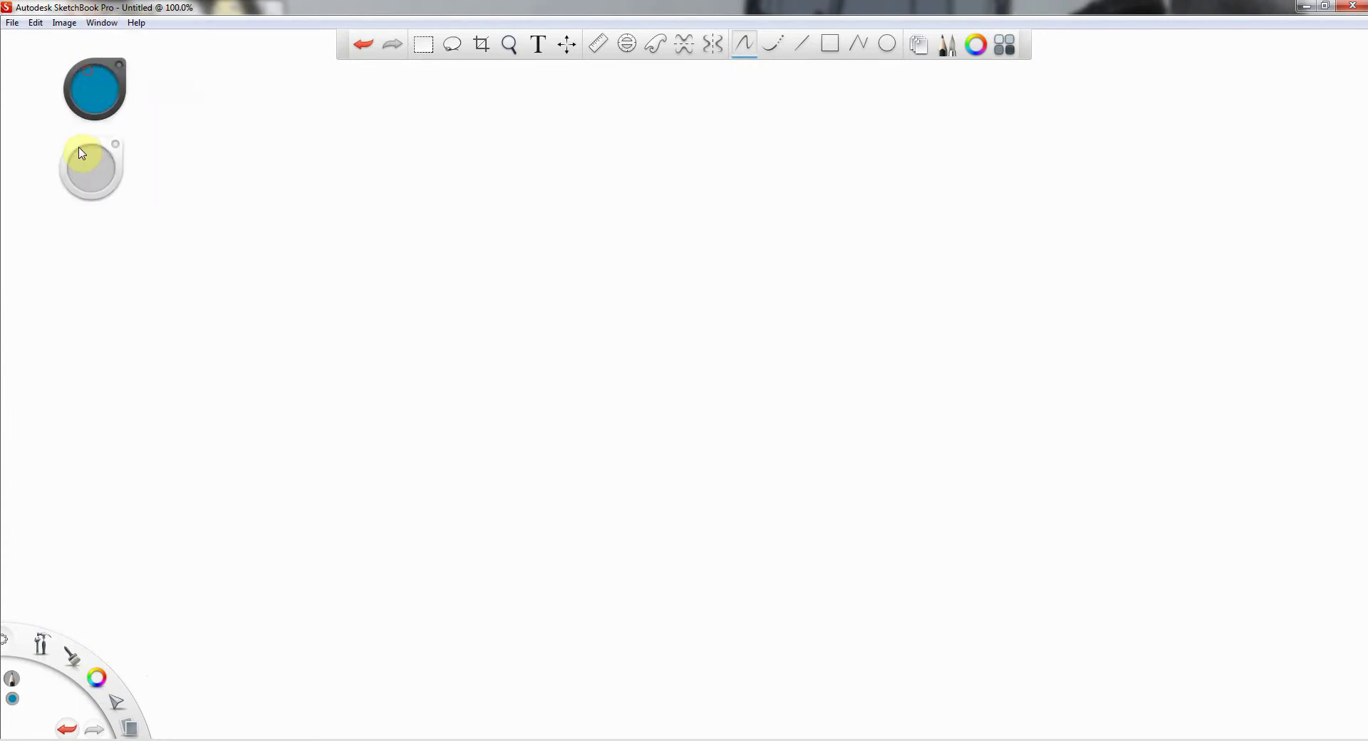
Step: Display the Brush Palette and move it away from the canvas edge, beside the pucks
{"action": "left_click", "coordinate": [101, 23]}
{"action": "left_click", "coordinate": [137, 113]}
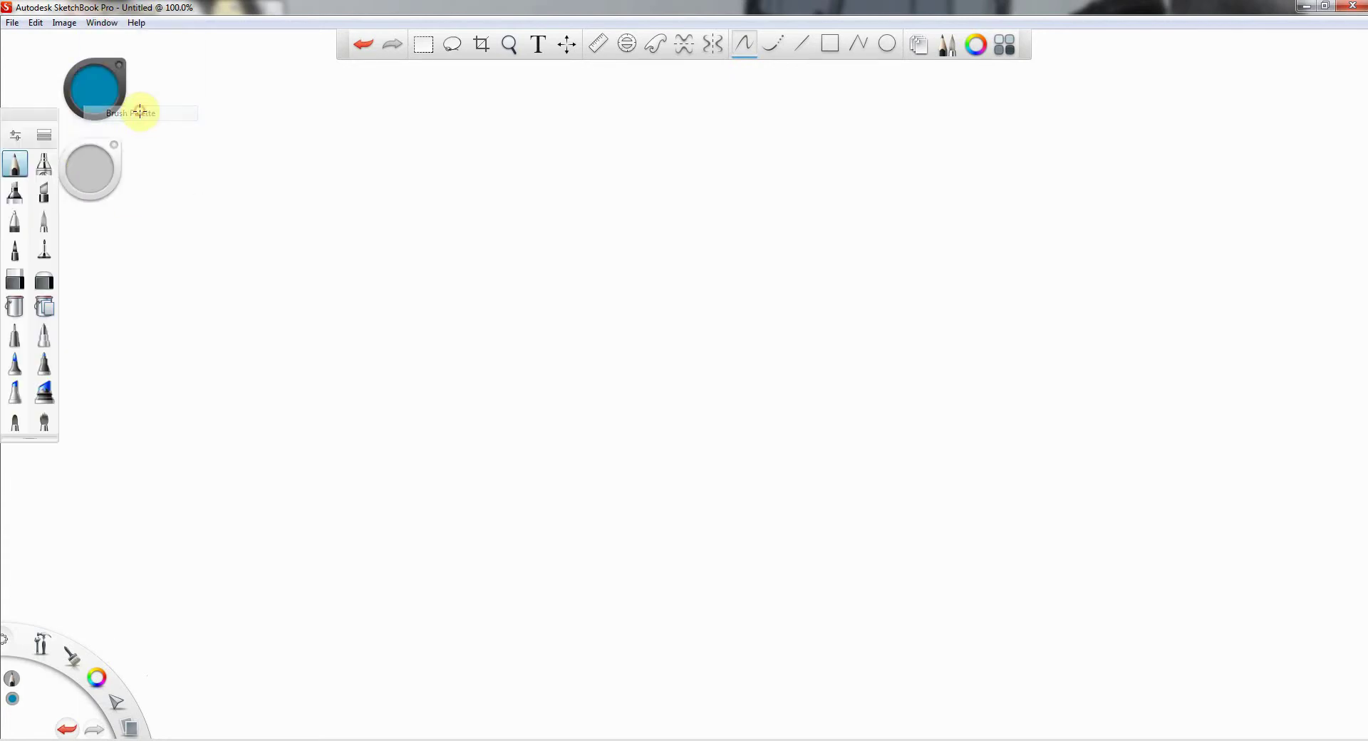
{"action": "left_click_drag", "start_coordinate": [28, 115], "coordinate": [217, 171]}
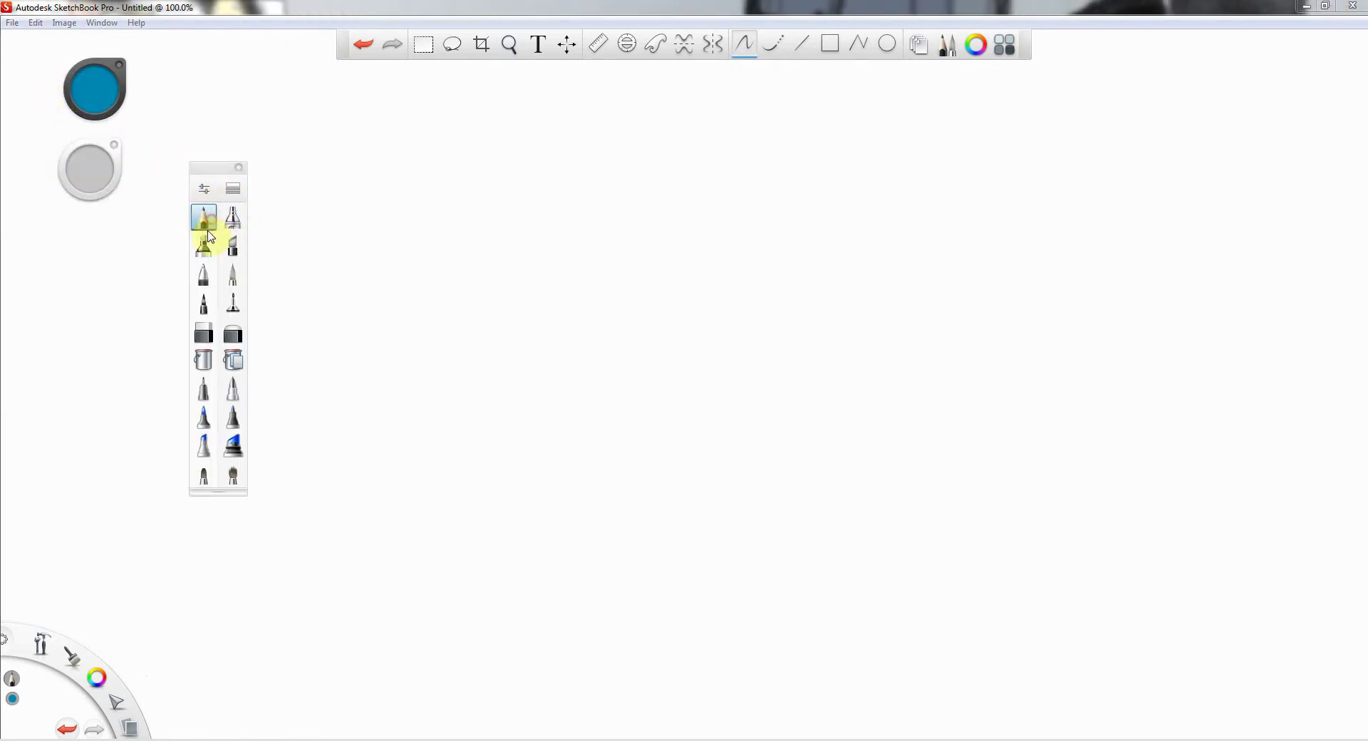
Step: Try different brushes in the Brush Palette, ending with the Paintbrush active
{"action": "left_click", "coordinate": [204, 246]}
{"action": "left_click", "coordinate": [233, 246]}
{"action": "left_click", "coordinate": [233, 274]}
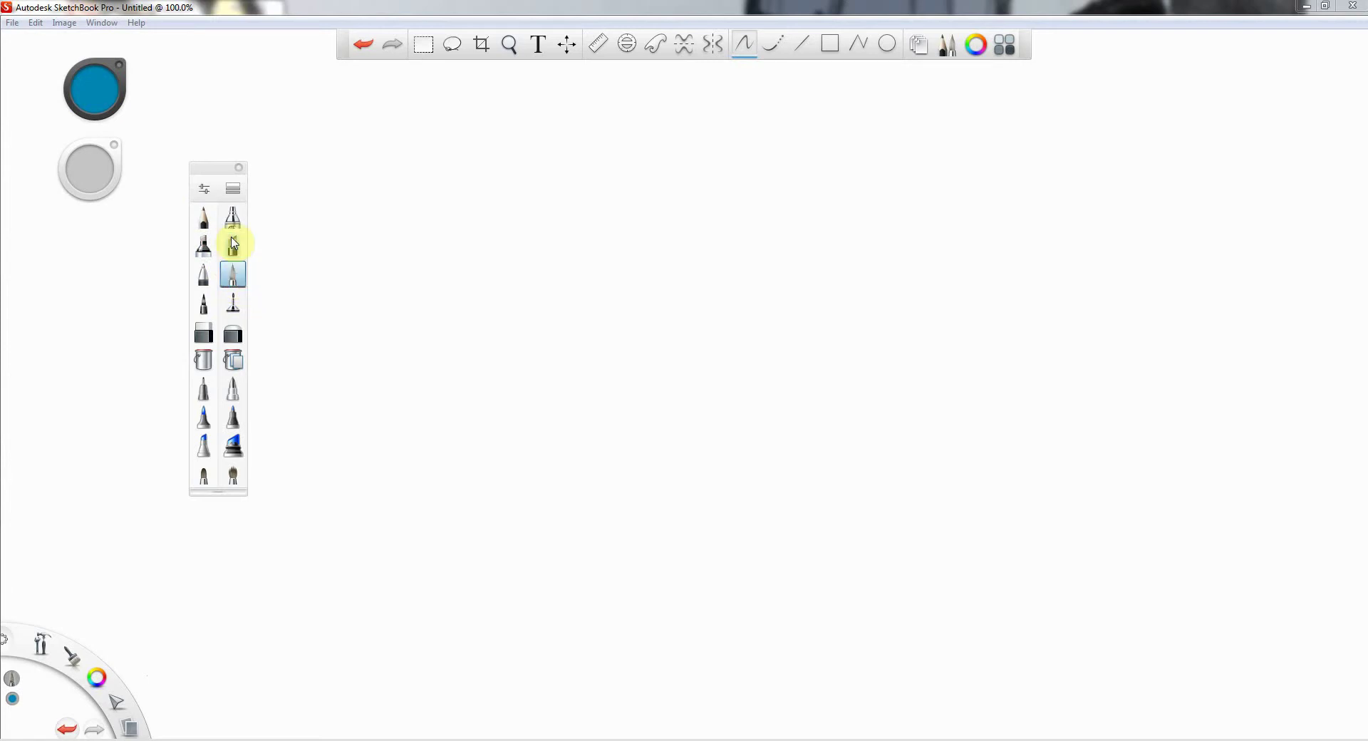
{"action": "left_click", "coordinate": [372, 266]}
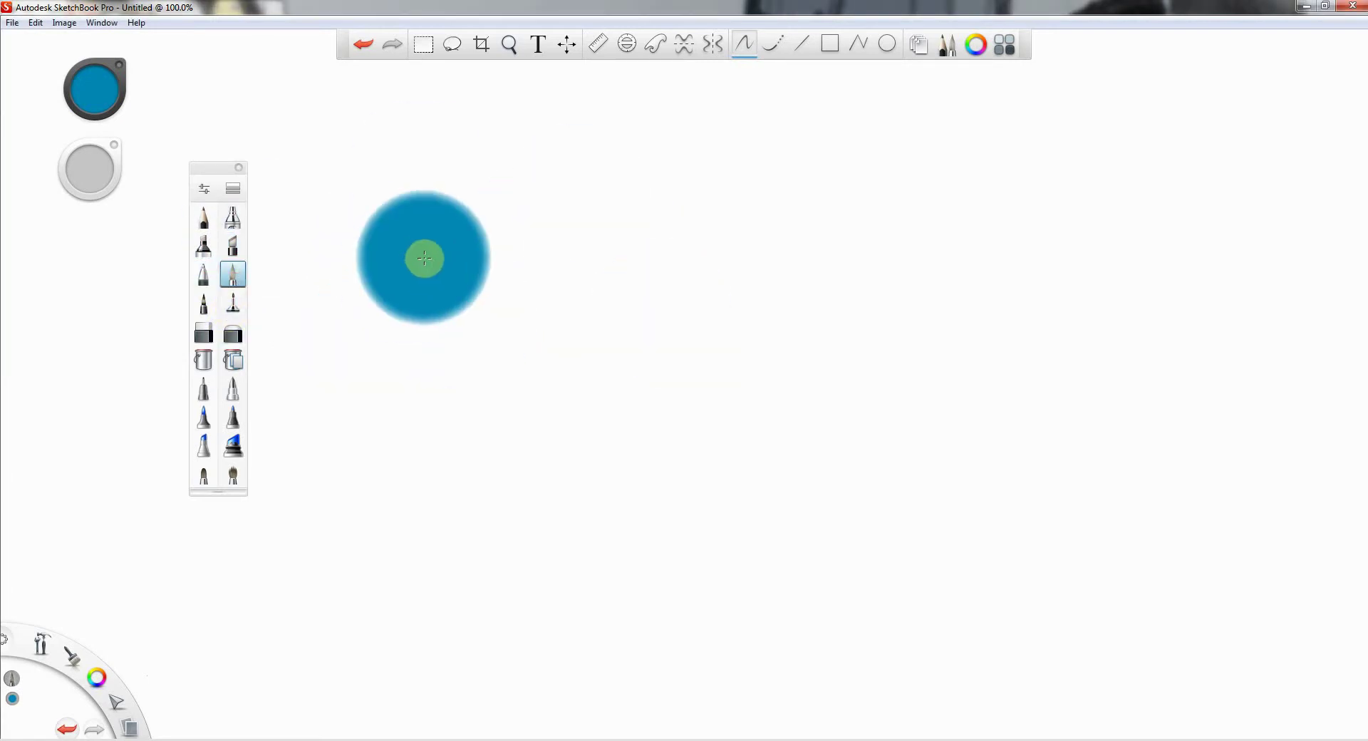
Step: Hide the toolbar and show it again
{"action": "left_click", "coordinate": [107, 23]}
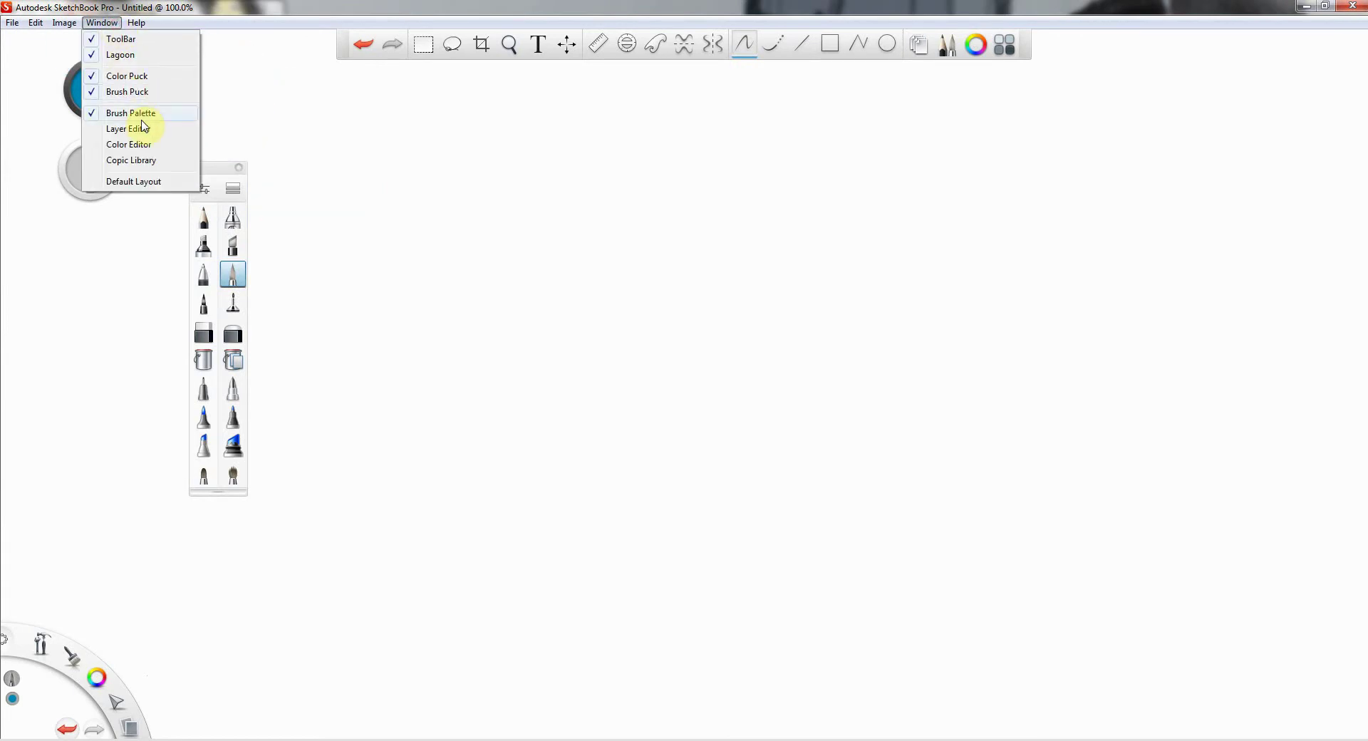
{"action": "left_click", "coordinate": [112, 40]}
{"action": "left_click", "coordinate": [102, 22]}
{"action": "left_click", "coordinate": [112, 40]}
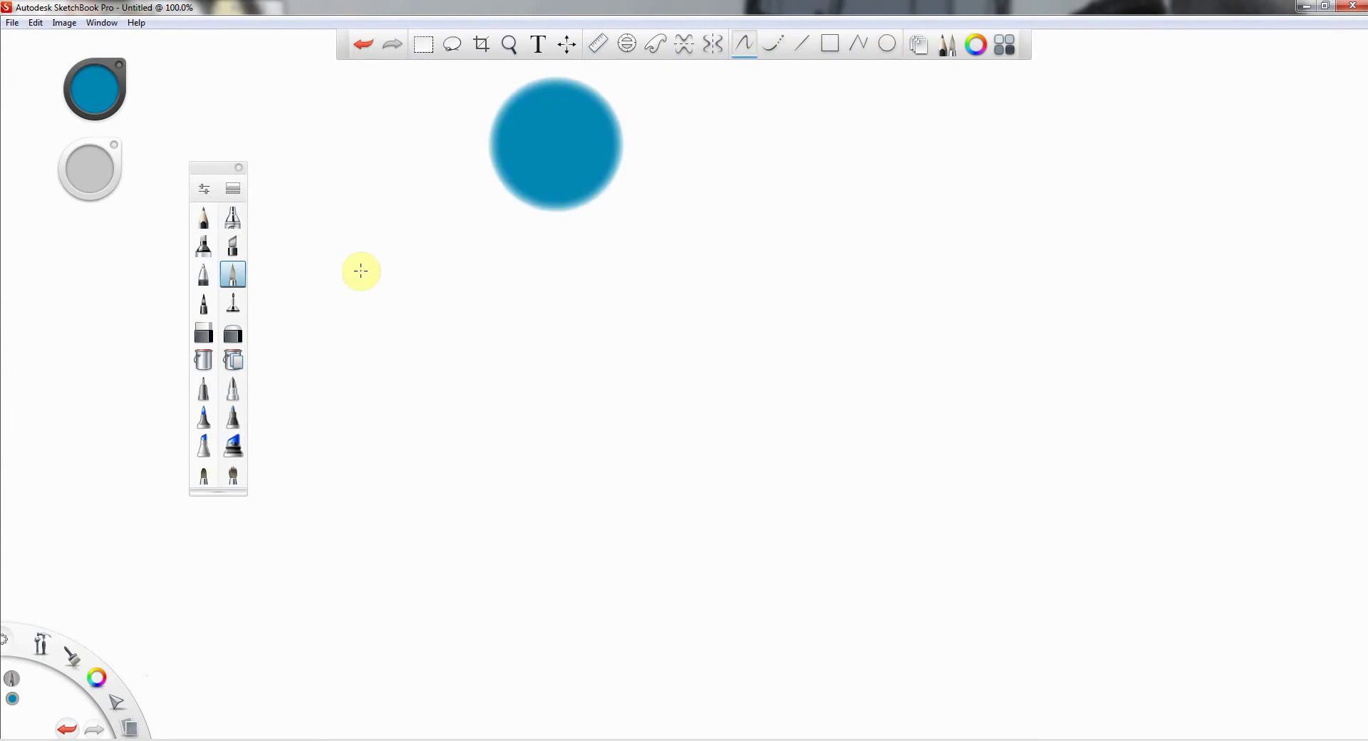
Step: Display the Layer Editor and add three new layers above the Background
{"action": "left_click", "coordinate": [107, 23]}
{"action": "left_click", "coordinate": [130, 130]}
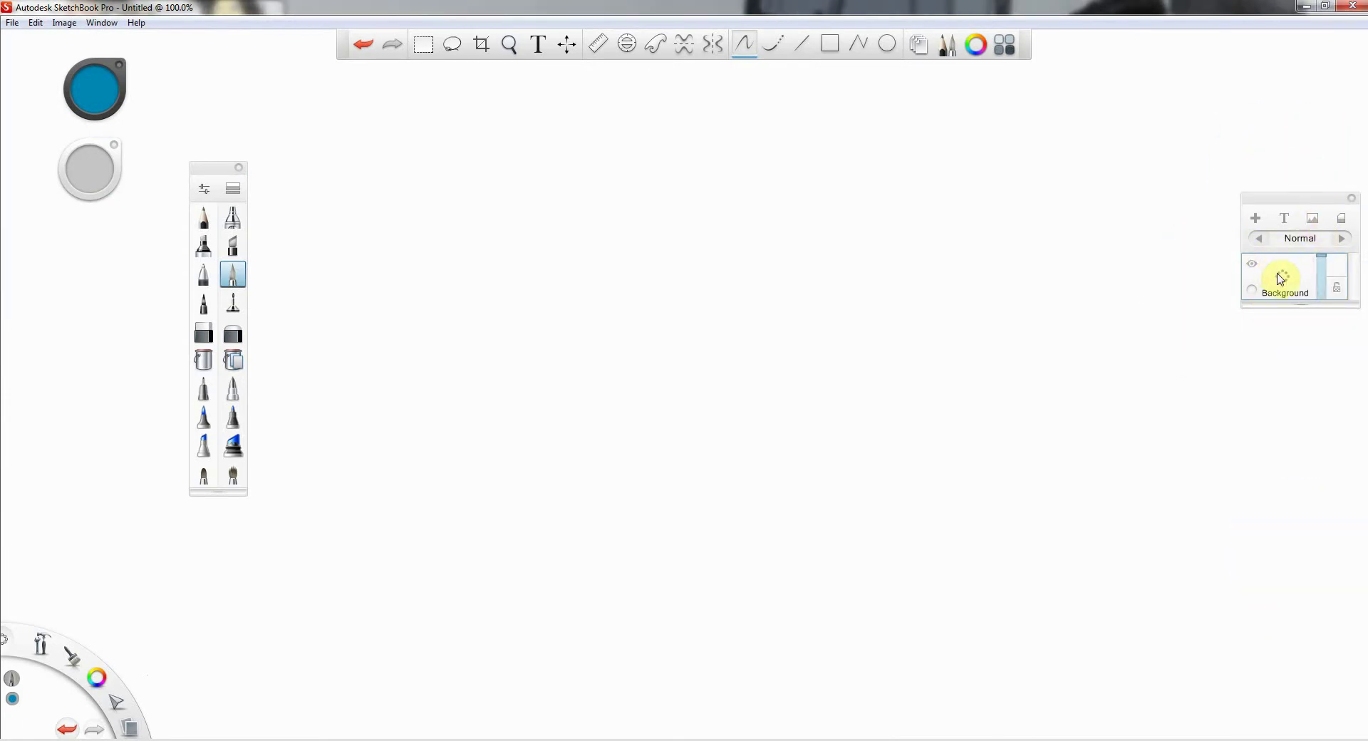
{"action": "left_click", "coordinate": [1254, 219]}
{"action": "left_click", "coordinate": [1254, 219]}
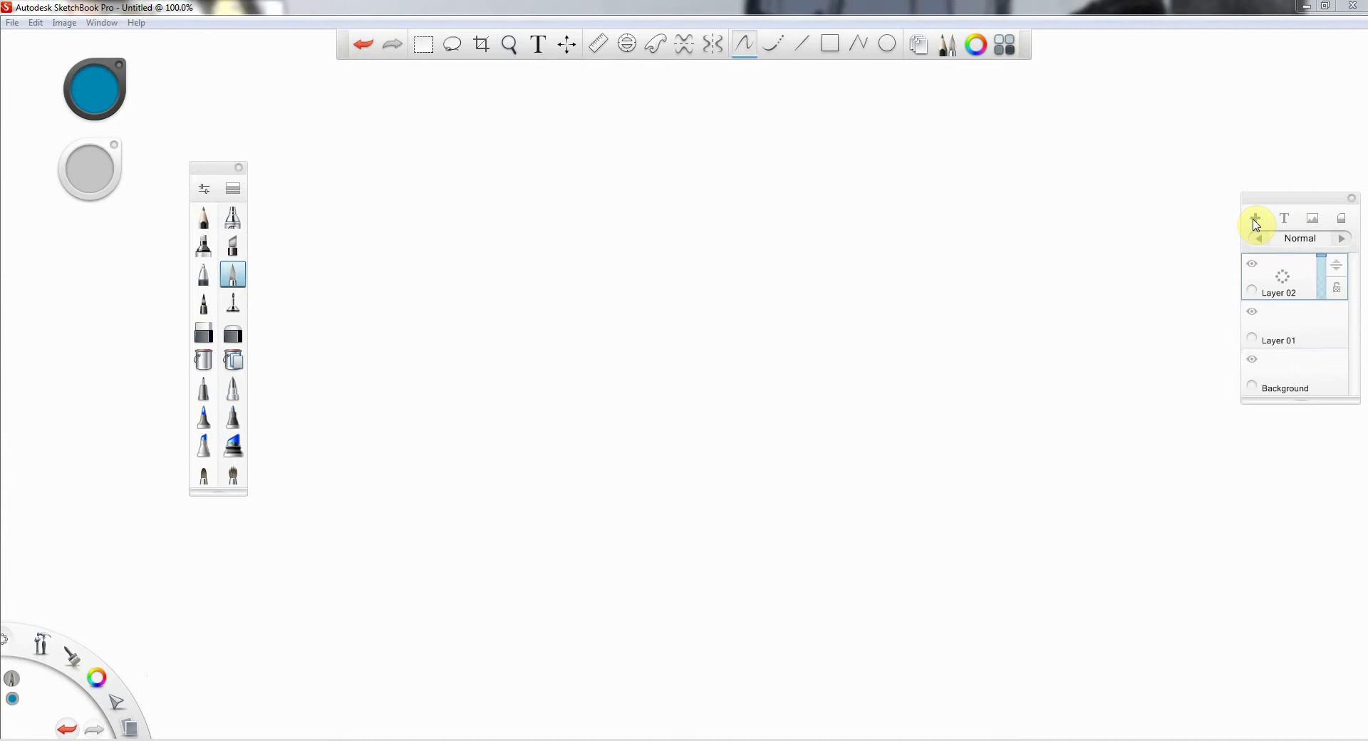
{"action": "left_click", "coordinate": [1254, 220]}
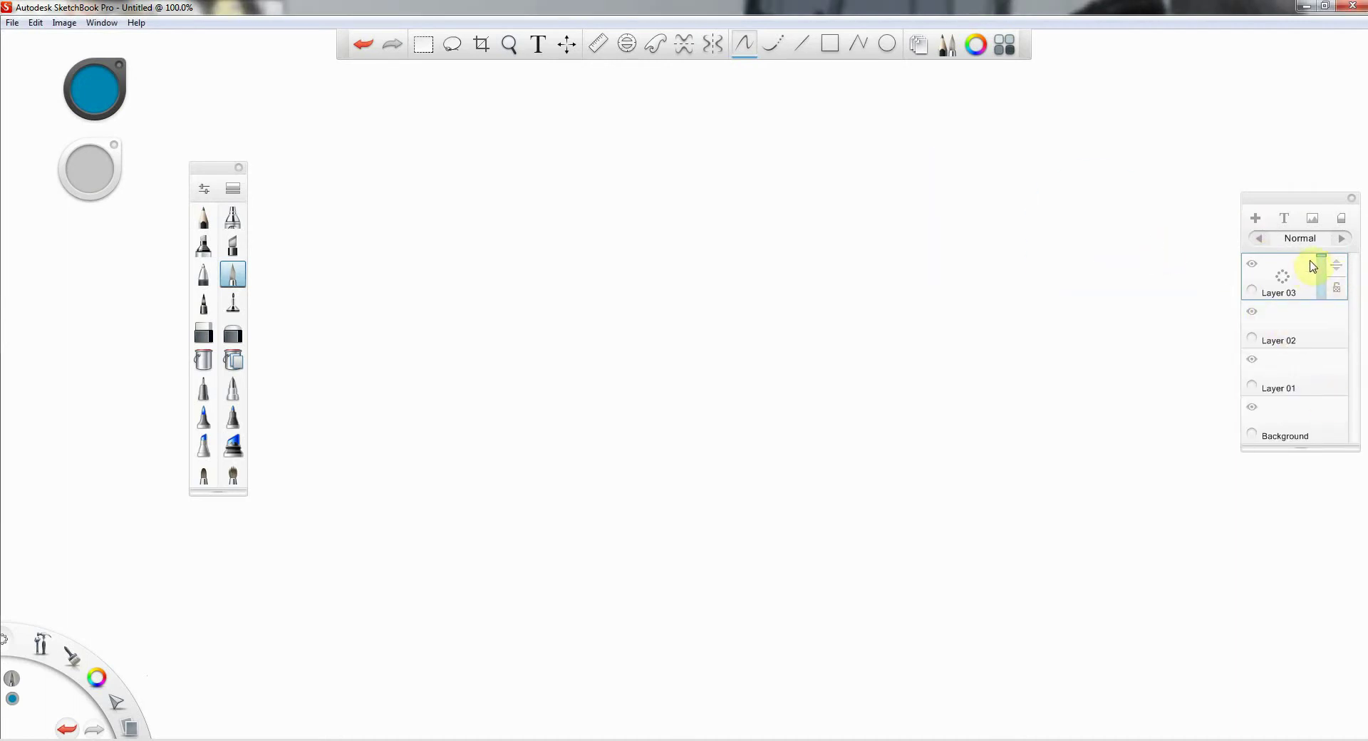
Step: Paint a large blue blob across the middle of Layer 03 and lower the layer's opacity to 58%
{"action": "left_click_drag", "start_coordinate": [1327, 261], "coordinate": [1322, 268]}
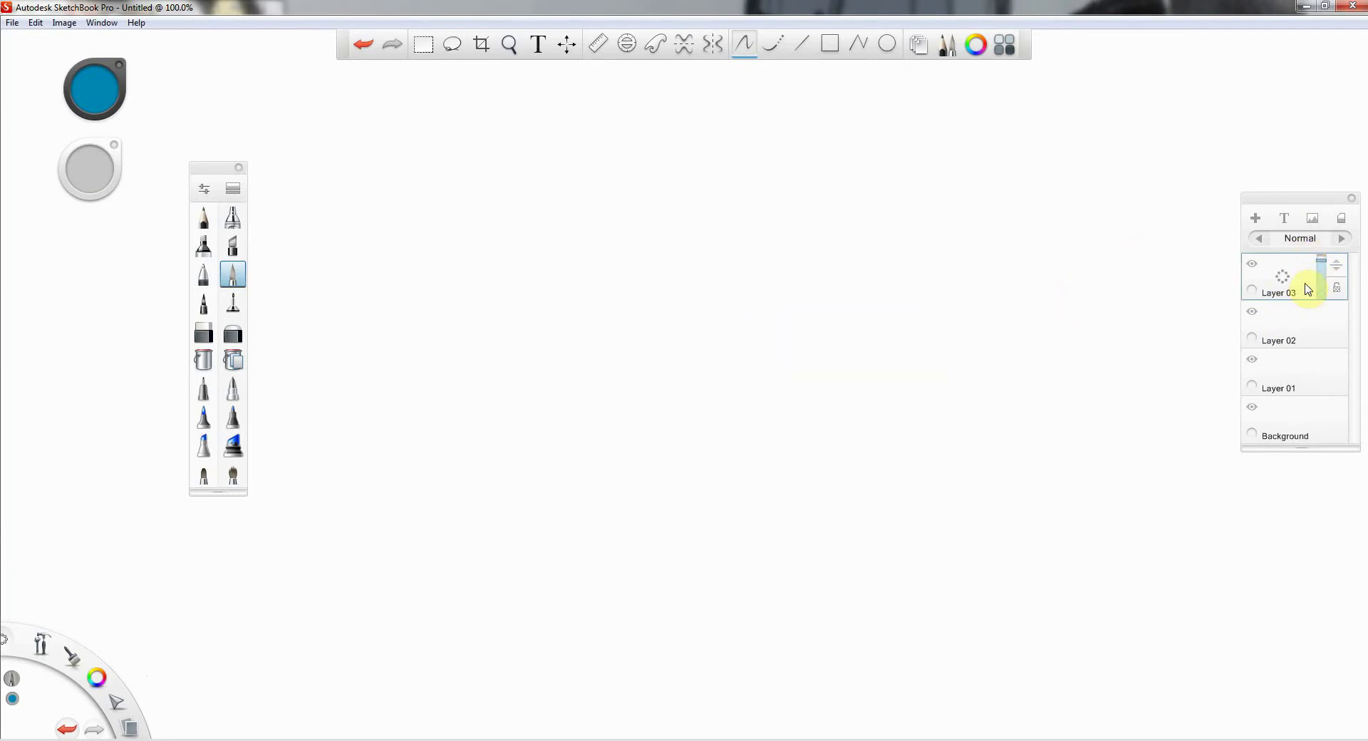
{"action": "mouse_move", "coordinate": [683, 308]}
{"action": "left_mouse_down"}
{"action": "mouse_move", "coordinate": [641, 486]}
{"action": "mouse_move", "coordinate": [769, 304]}
{"action": "mouse_move", "coordinate": [528, 314]}
{"action": "left_mouse_up"}
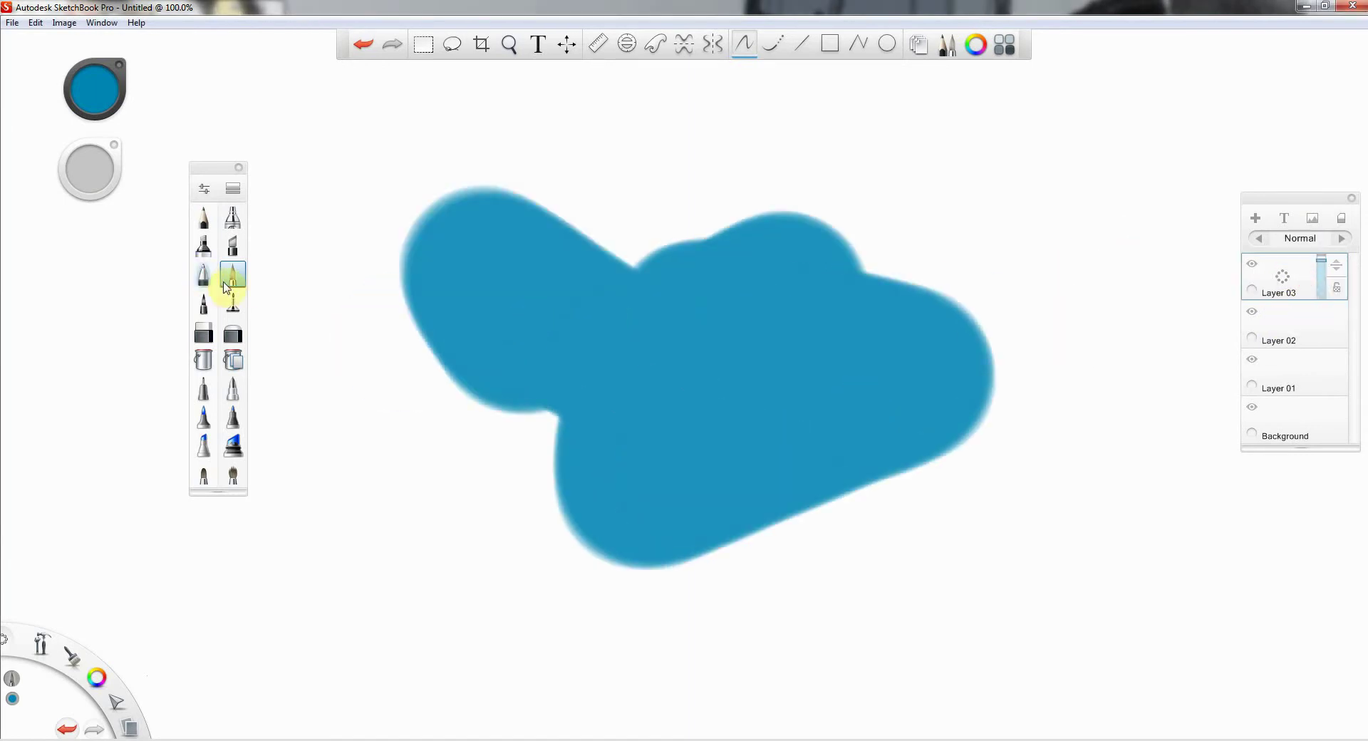
{"action": "mouse_move", "coordinate": [688, 327]}
{"action": "left_mouse_down"}
{"action": "mouse_move", "coordinate": [721, 385]}
{"action": "mouse_move", "coordinate": [819, 426]}
{"action": "mouse_move", "coordinate": [891, 518]}
{"action": "left_mouse_up"}
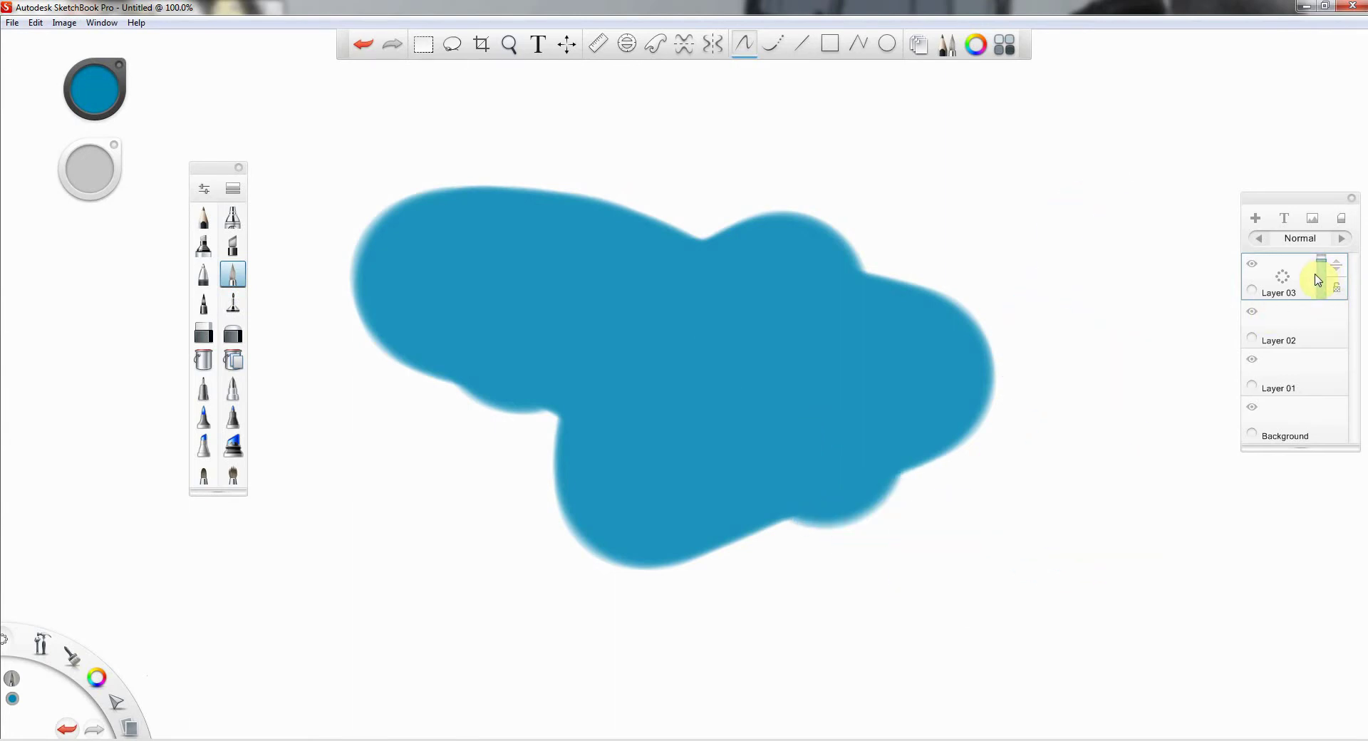
{"action": "left_click_drag", "start_coordinate": [1323, 264], "coordinate": [1325, 275]}
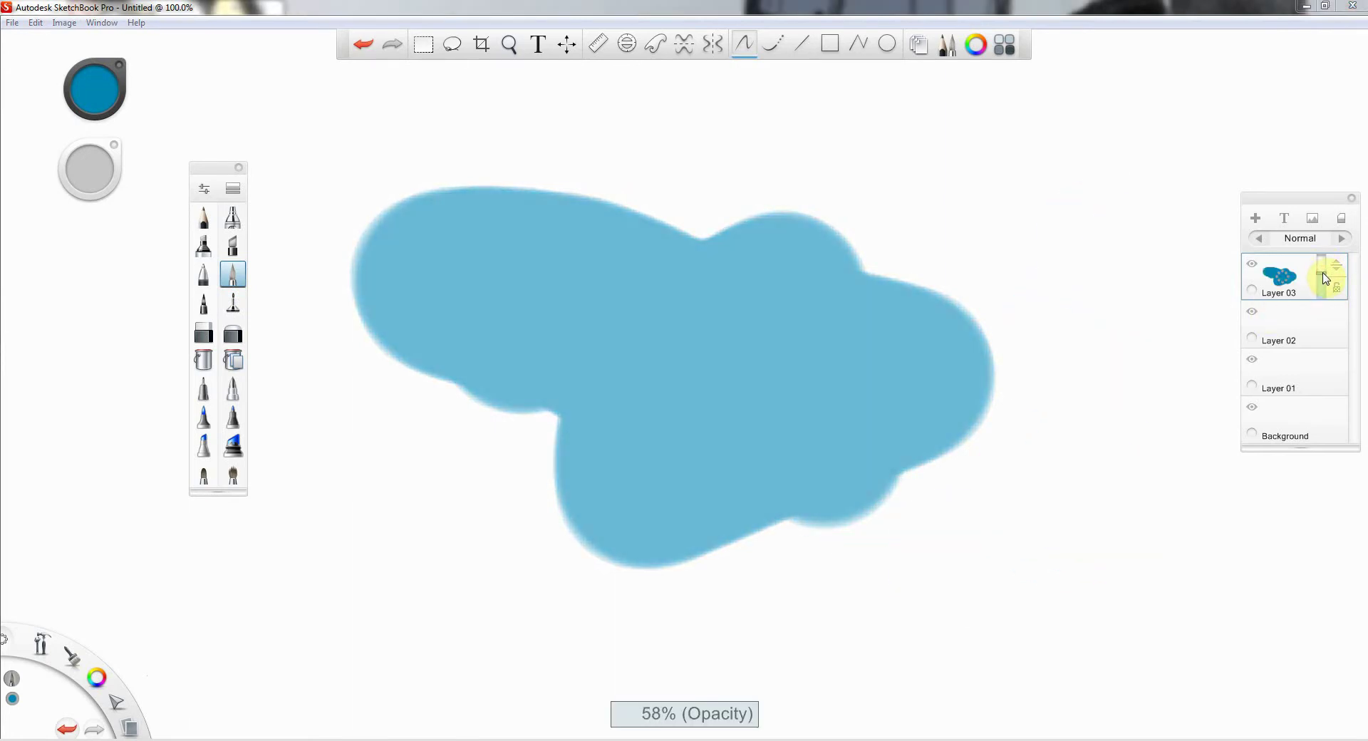
Step: Paint a dark orange blob on Layer 02 that overlaps the right end of the blue blob
{"action": "left_click", "coordinate": [1323, 335]}
{"action": "left_click", "coordinate": [359, 295]}
{"action": "key", "text": "ctrl+z"}
{"action": "left_click", "coordinate": [95, 89]}
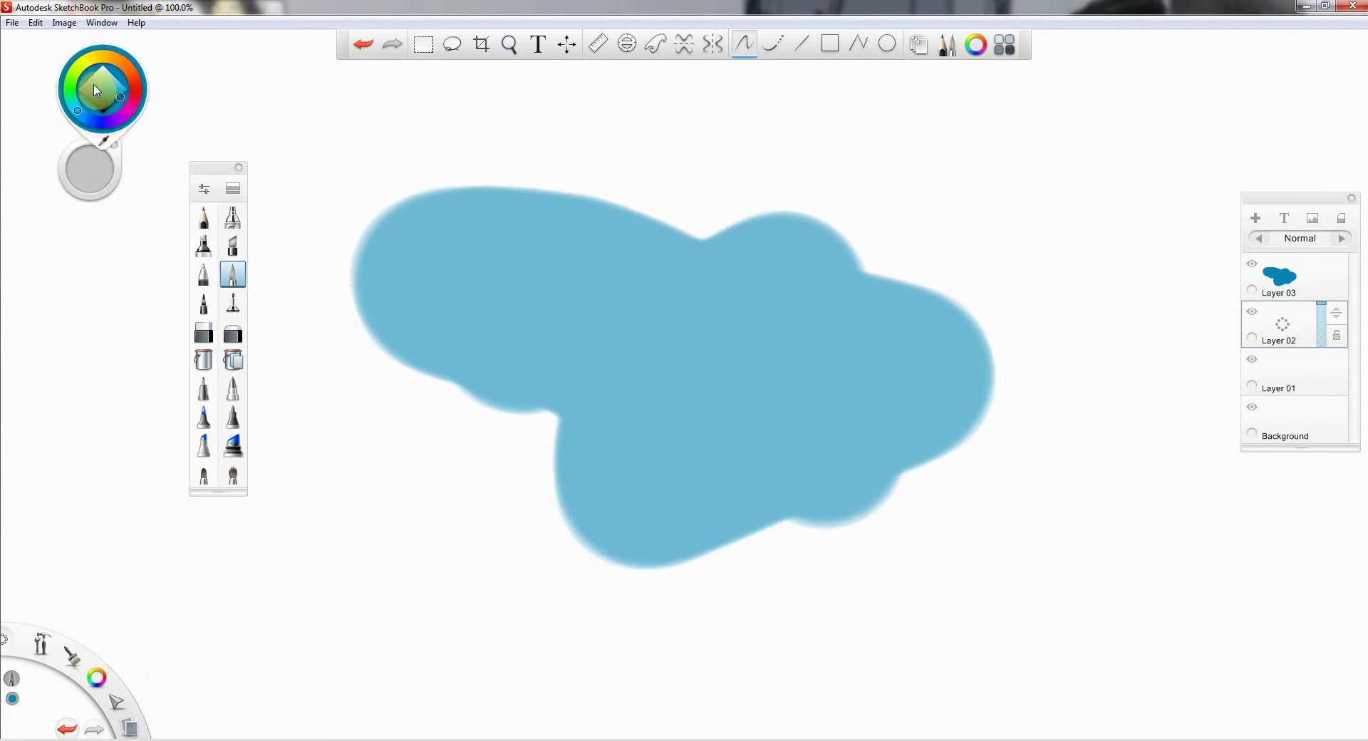
{"action": "left_click", "coordinate": [132, 75]}
{"action": "mouse_move", "coordinate": [986, 407]}
{"action": "left_mouse_down"}
{"action": "mouse_move", "coordinate": [938, 449]}
{"action": "mouse_move", "coordinate": [846, 458]}
{"action": "left_mouse_up"}
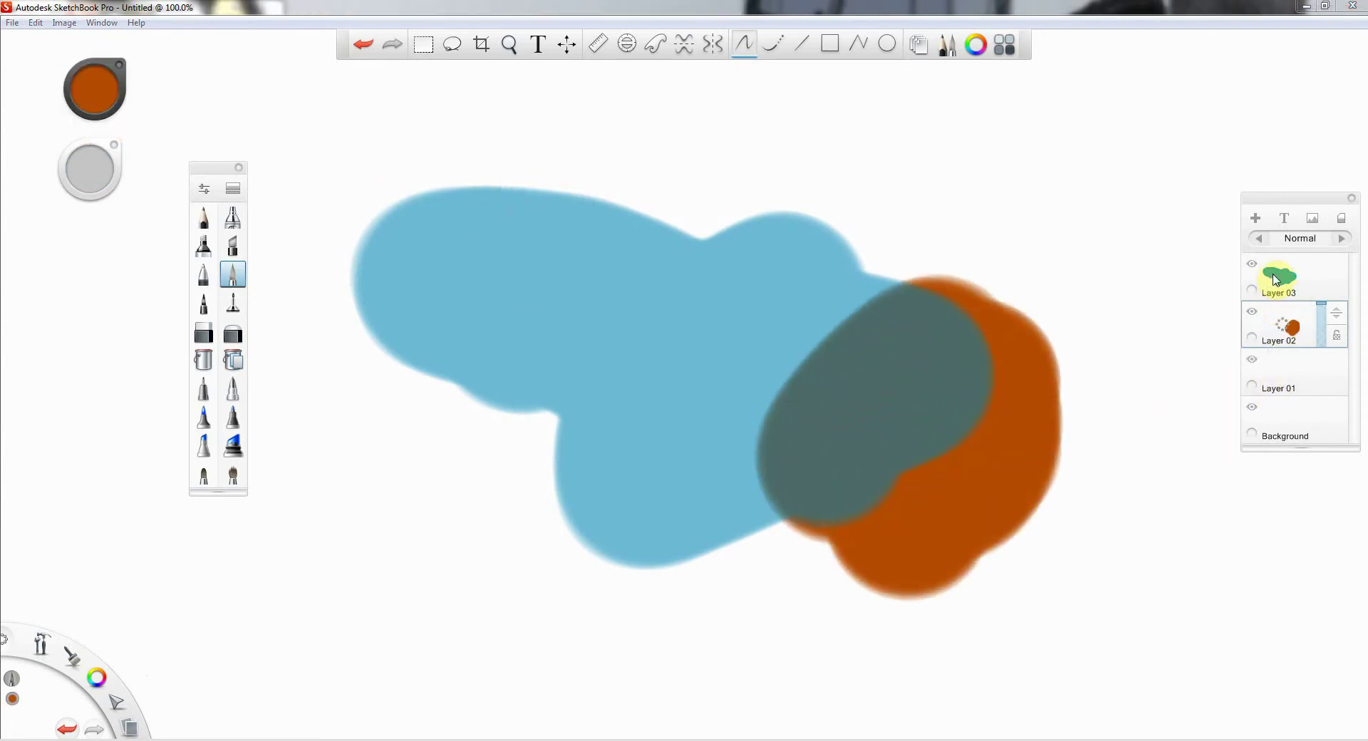
Step: Toggle the visibility of Layer 02 off and on, and raise Layer 03 to full opacity
{"action": "left_click", "coordinate": [1254, 312]}
{"action": "left_click", "coordinate": [1254, 313]}
{"action": "left_click", "coordinate": [1293, 278]}
{"action": "left_click_drag", "start_coordinate": [1325, 278], "coordinate": [1321, 250]}
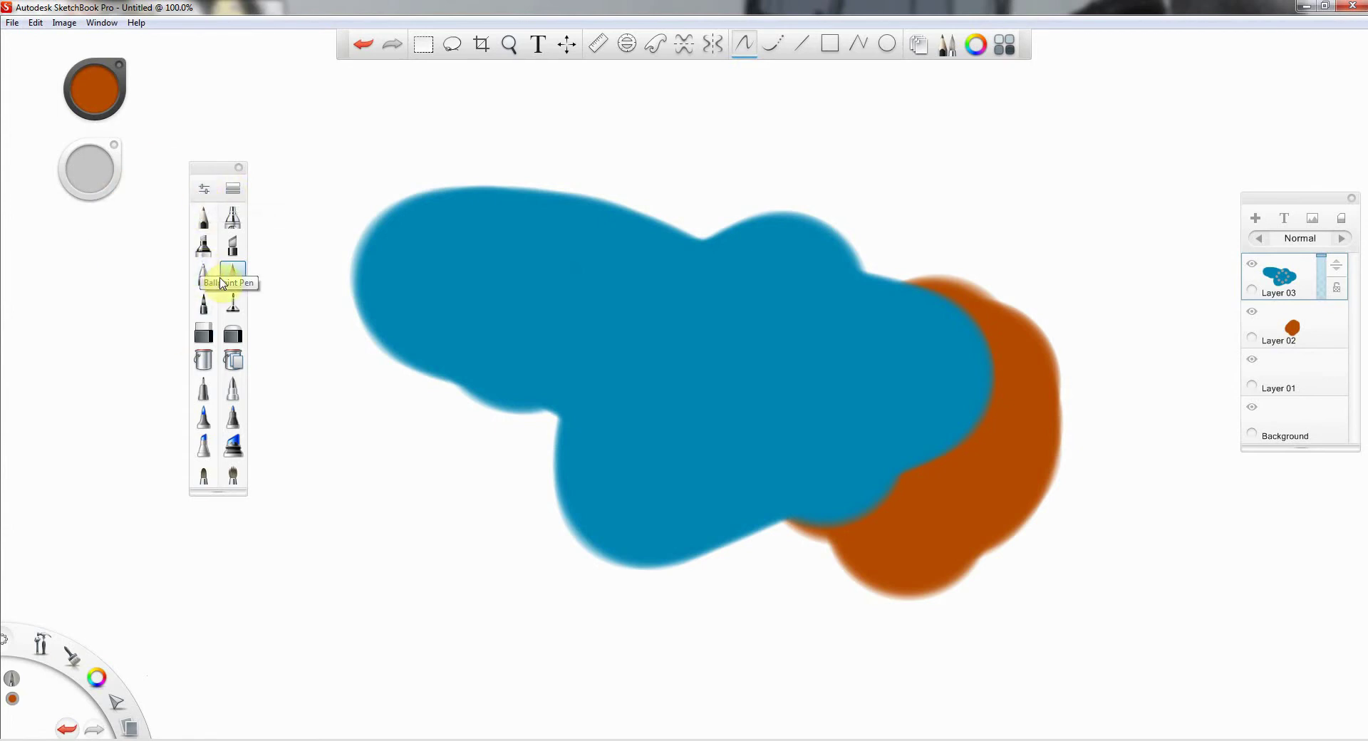
Step: Set the Paintbrush size to 9.0 and its paint opacity to 100% in the brush properties
{"action": "left_click", "coordinate": [209, 189]}
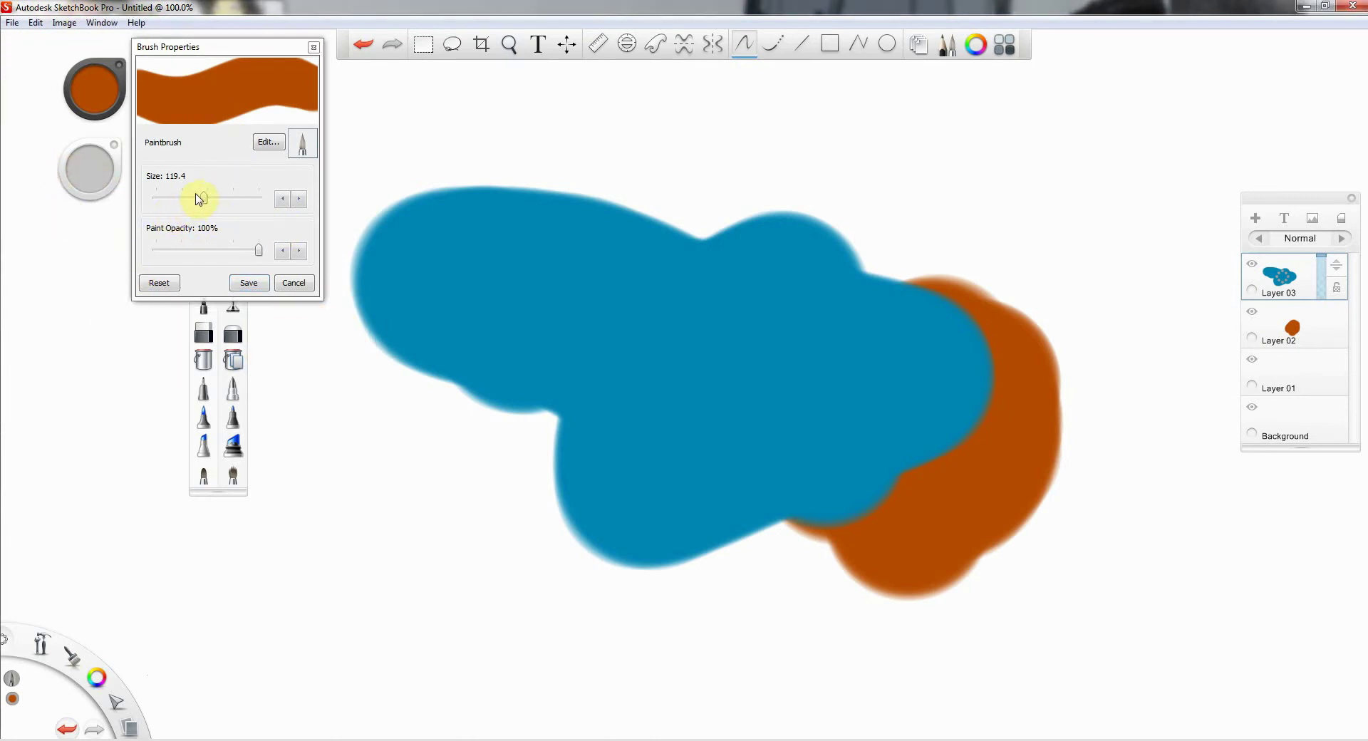
{"action": "left_click_drag", "start_coordinate": [202, 199], "coordinate": [161, 204]}
{"action": "mouse_move", "coordinate": [214, 257]}
{"action": "left_mouse_down"}
{"action": "mouse_move", "coordinate": [203, 256]}
{"action": "mouse_move", "coordinate": [268, 253]}
{"action": "left_mouse_up"}
Step: Draw thin orange strokes on Layer 03: a zigzag, a looping line across the blue blob and a smiley face
{"action": "mouse_move", "coordinate": [427, 203]}
{"action": "left_mouse_down"}
{"action": "mouse_move", "coordinate": [431, 189]}
{"action": "mouse_move", "coordinate": [620, 125]}
{"action": "mouse_move", "coordinate": [670, 408]}
{"action": "left_mouse_up"}
{"action": "left_click_drag", "start_coordinate": [830, 320], "coordinate": [491, 453]}
{"action": "mouse_move", "coordinate": [414, 441]}
{"action": "left_mouse_down"}
{"action": "mouse_move", "coordinate": [437, 525]}
{"action": "mouse_move", "coordinate": [314, 591]}
{"action": "left_mouse_up"}
{"action": "left_click_drag", "start_coordinate": [332, 492], "coordinate": [336, 470]}
{"action": "left_click_drag", "start_coordinate": [371, 417], "coordinate": [373, 430]}
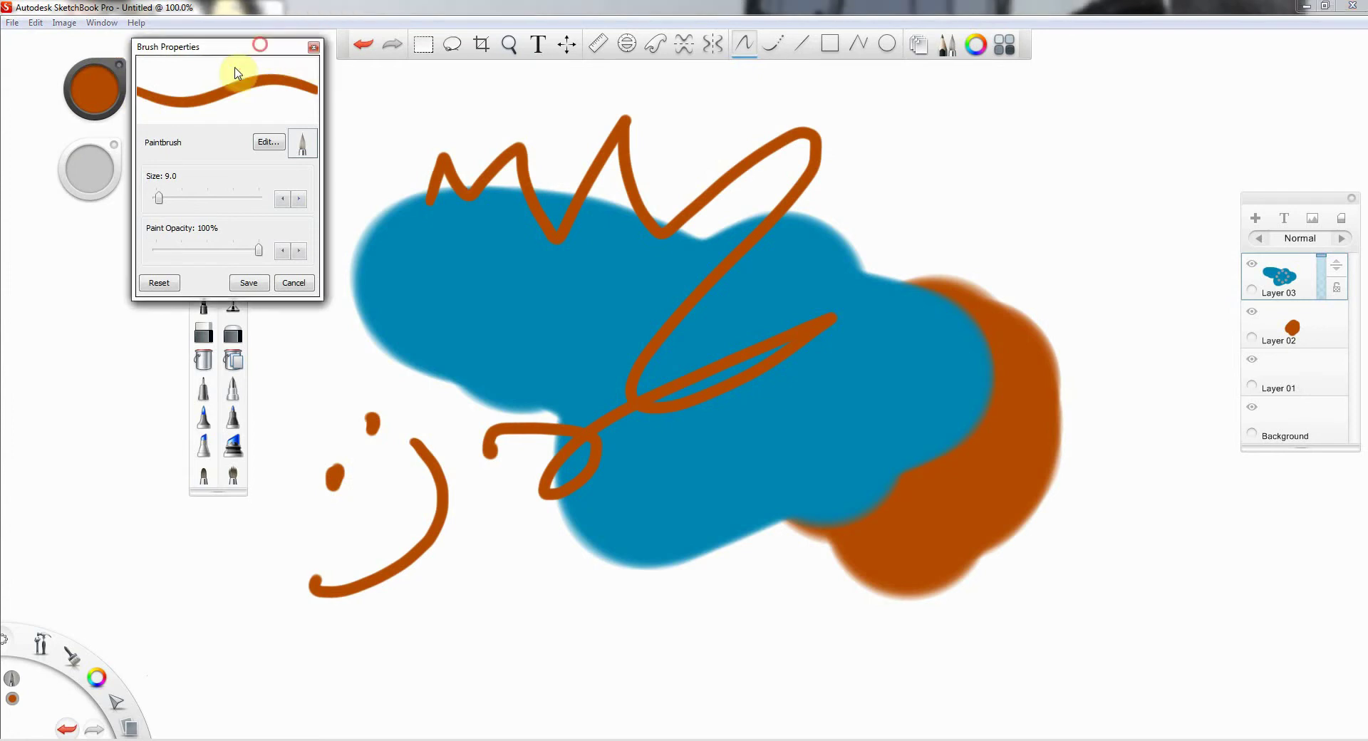
Step: Move the Brush Properties window lower, over the Brush Palette, and display the Color Editor
{"action": "left_click_drag", "start_coordinate": [306, 46], "coordinate": [206, 217]}
{"action": "left_click", "coordinate": [102, 23]}
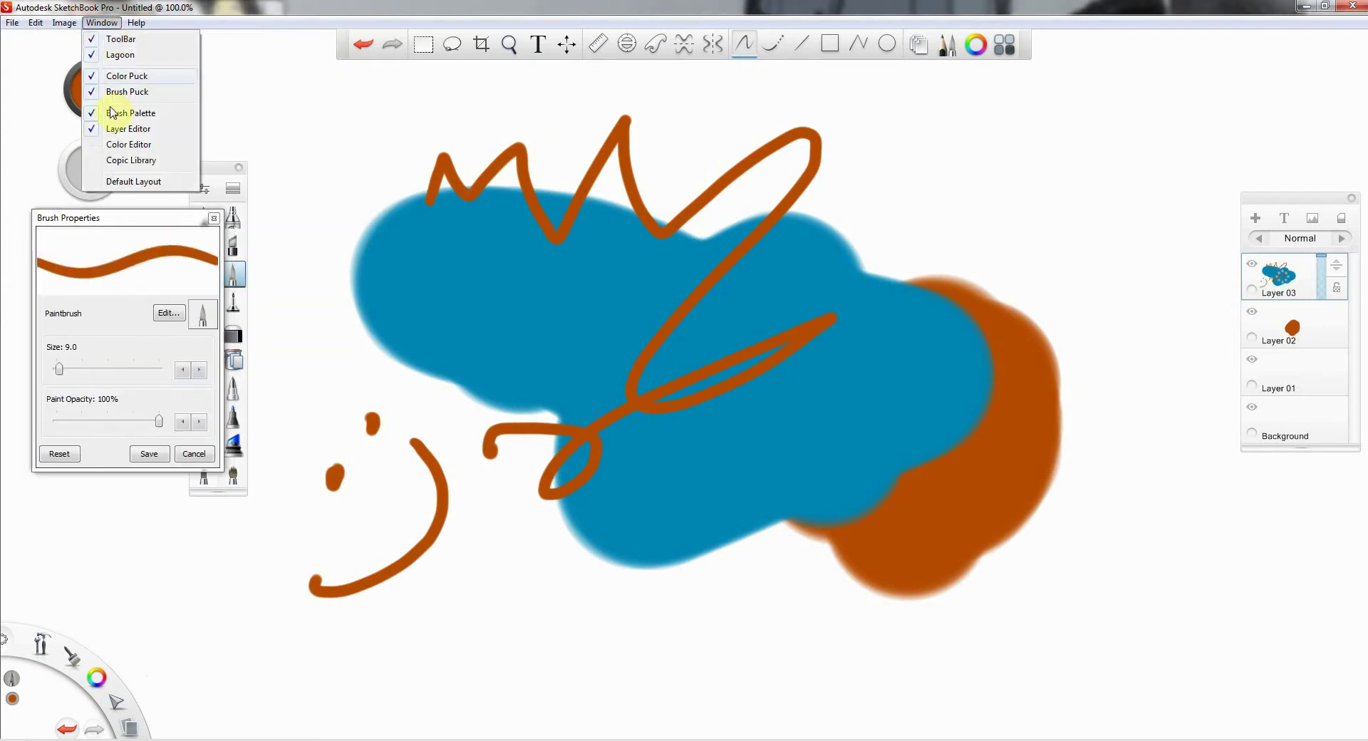
{"action": "left_click", "coordinate": [119, 145]}
Step: Pick dark blue (RGB 8, 0, 182) and draw a looping scribble over the blue blob's upper right part
{"action": "mouse_move", "coordinate": [1158, 167]}
{"action": "left_mouse_down"}
{"action": "mouse_move", "coordinate": [1185, 177]}
{"action": "mouse_move", "coordinate": [1168, 199]}
{"action": "left_mouse_up"}
{"action": "mouse_move", "coordinate": [959, 196]}
{"action": "left_mouse_down"}
{"action": "mouse_move", "coordinate": [953, 237]}
{"action": "mouse_move", "coordinate": [745, 288]}
{"action": "left_mouse_up"}
Step: Display the Copic Library beside the Color Editor and browse its Design and Illustration sets and color families
{"action": "left_click", "coordinate": [104, 24]}
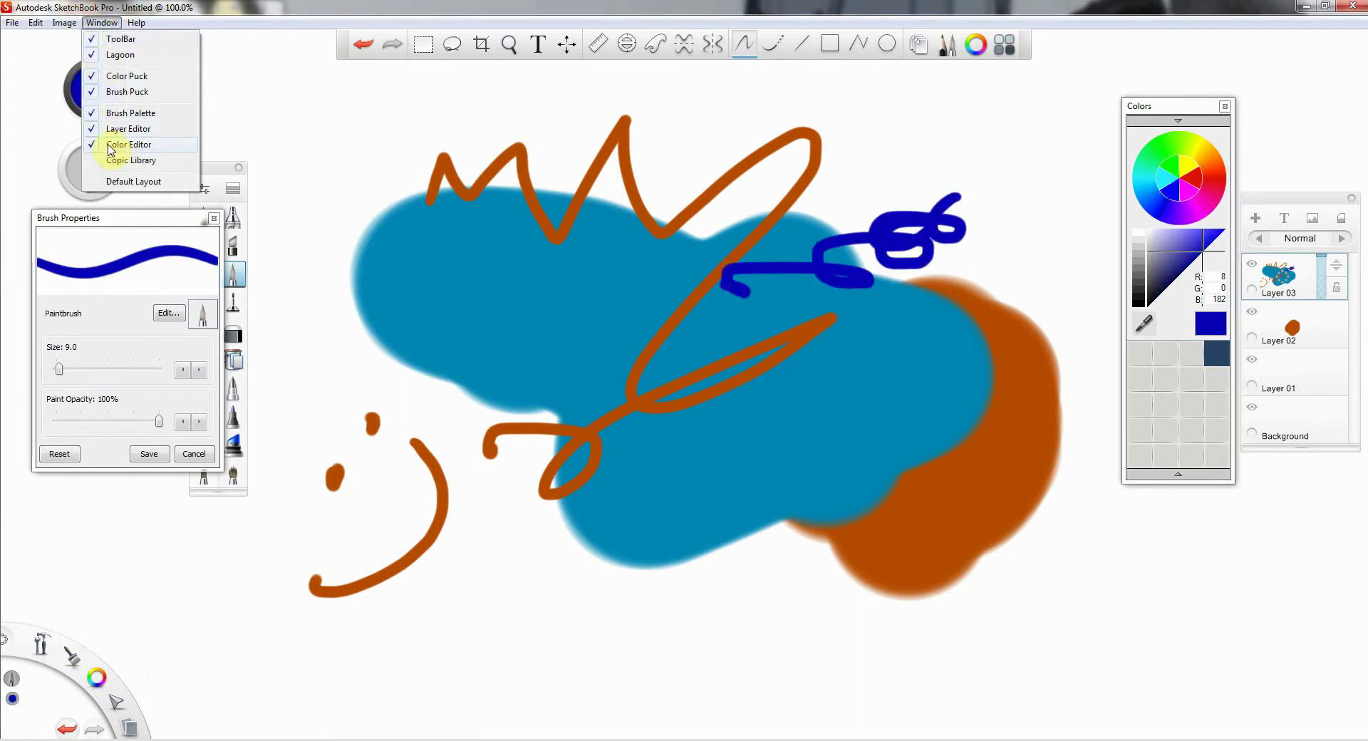
{"action": "left_click_drag", "start_coordinate": [1292, 168], "coordinate": [1017, 218]}
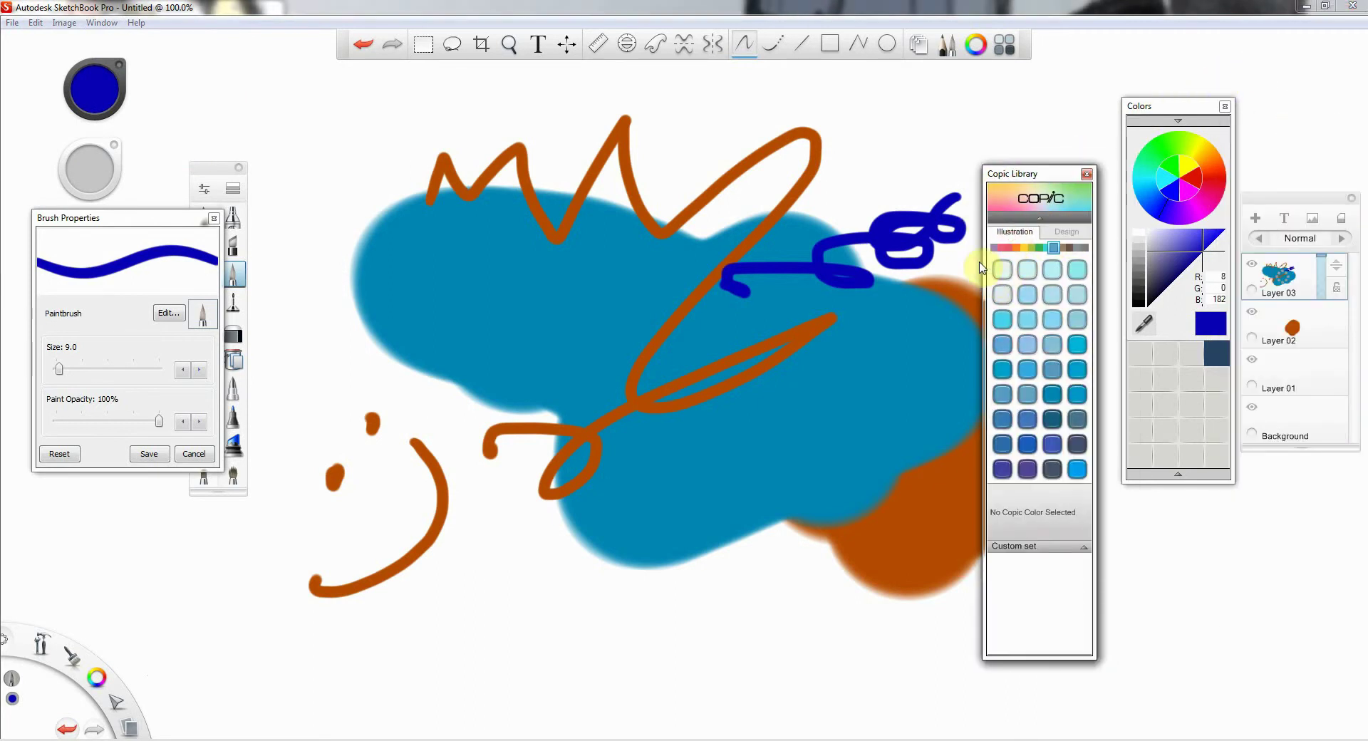
{"action": "left_click", "coordinate": [1062, 232]}
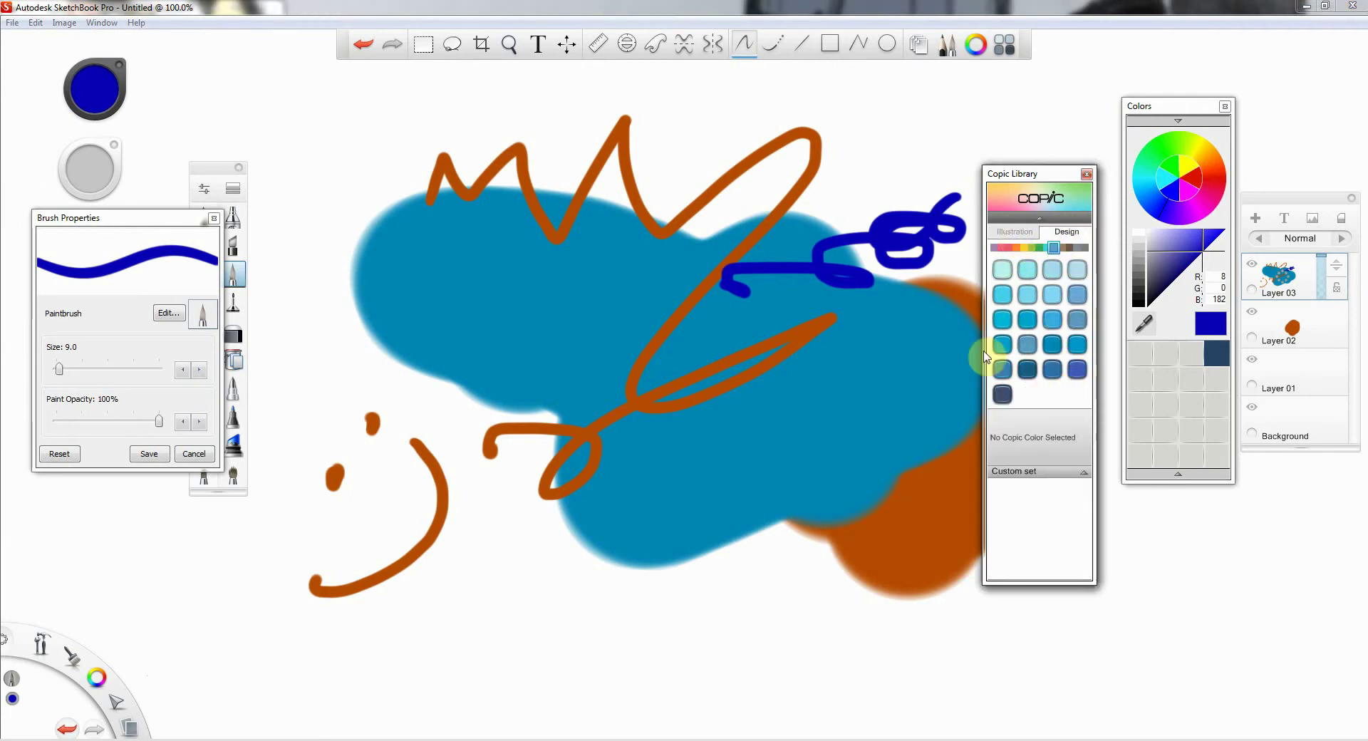
{"action": "left_click", "coordinate": [1023, 231]}
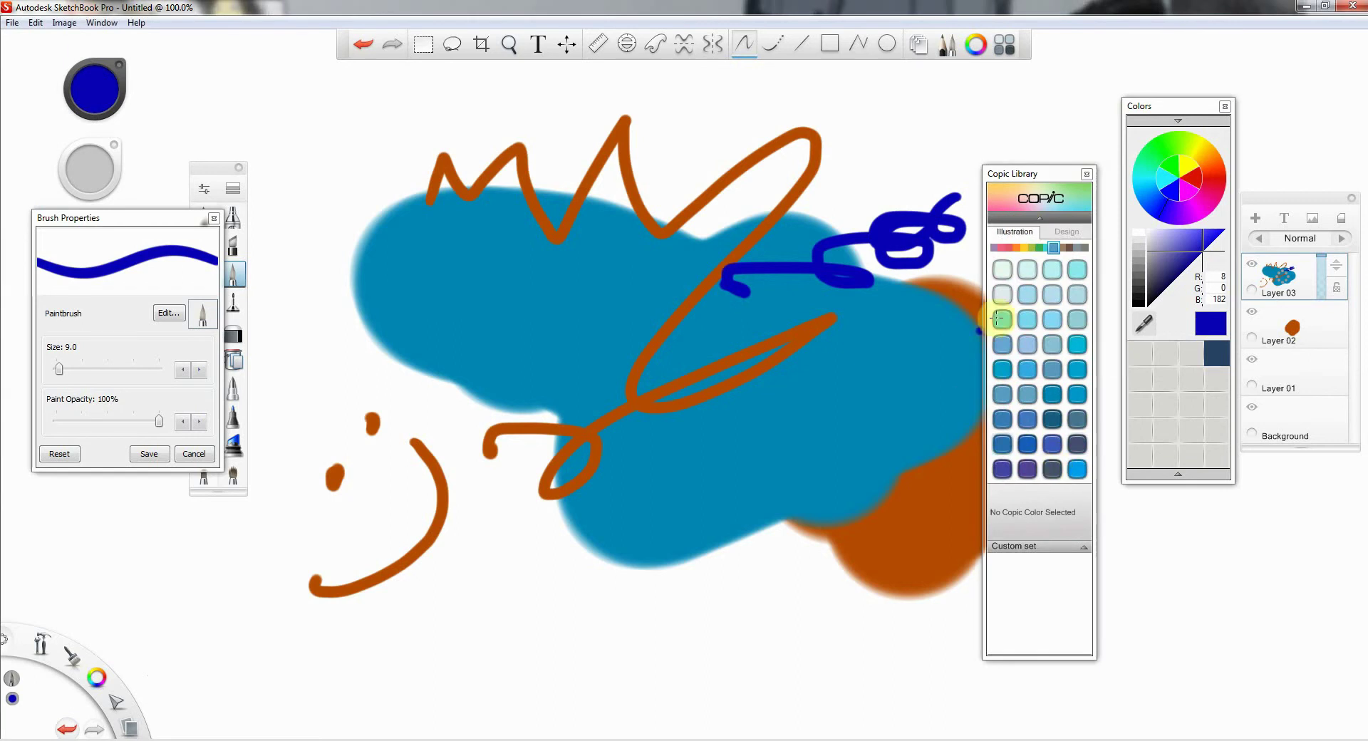
{"action": "left_click", "coordinate": [1008, 249]}
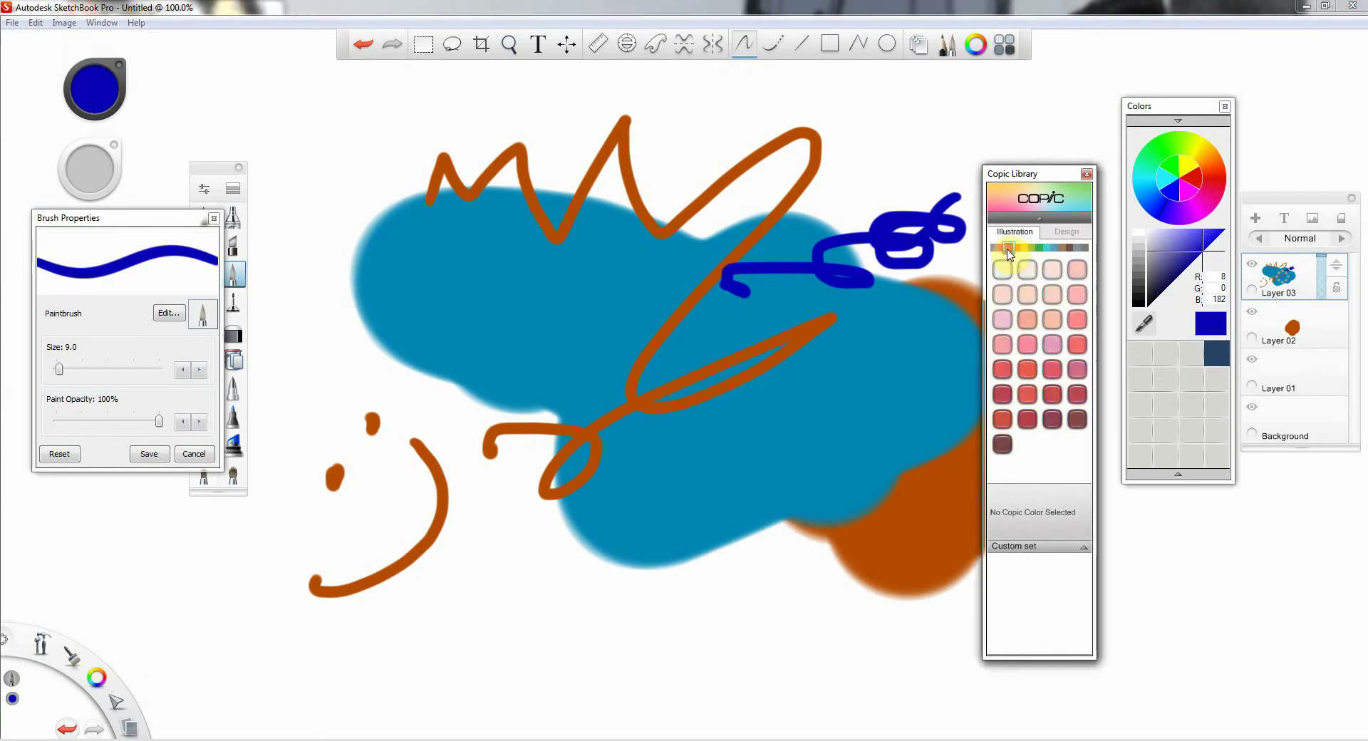
{"action": "left_click", "coordinate": [1023, 247]}
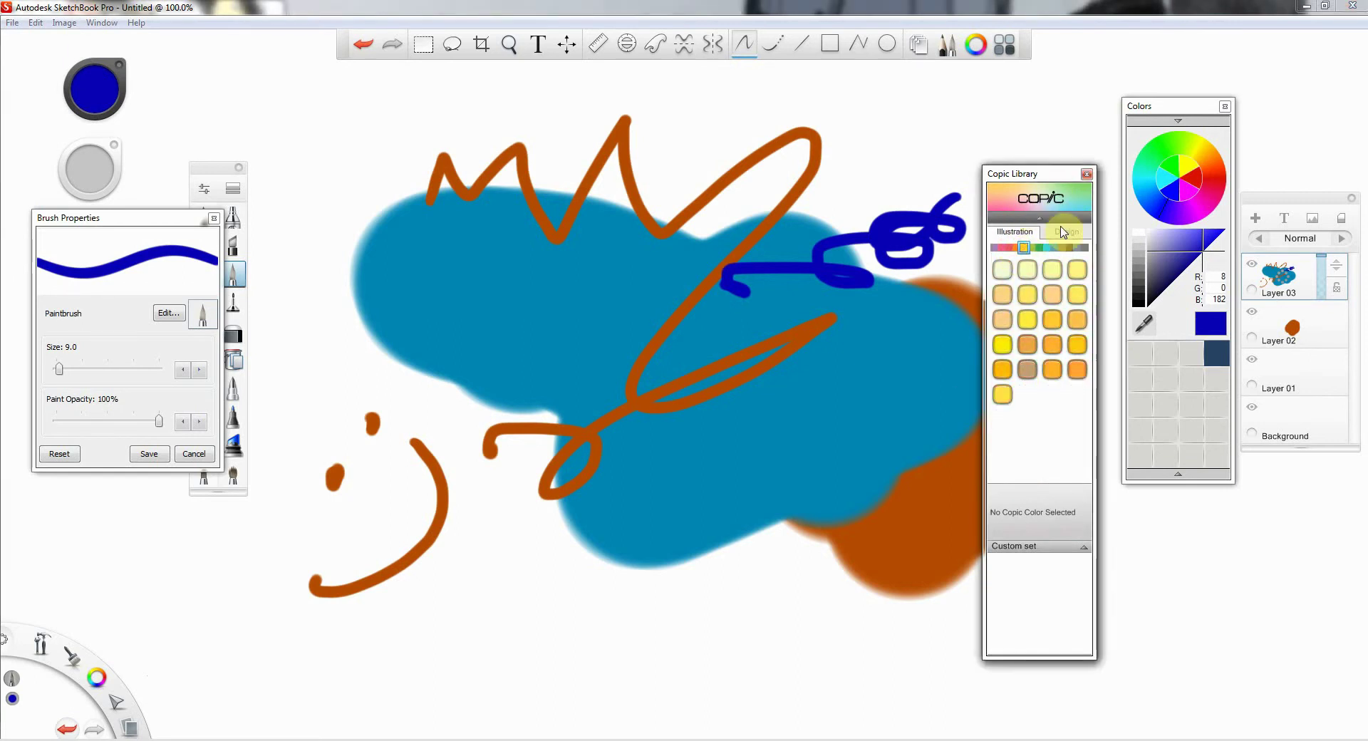
{"action": "left_click_drag", "start_coordinate": [1037, 249], "coordinate": [1054, 248]}
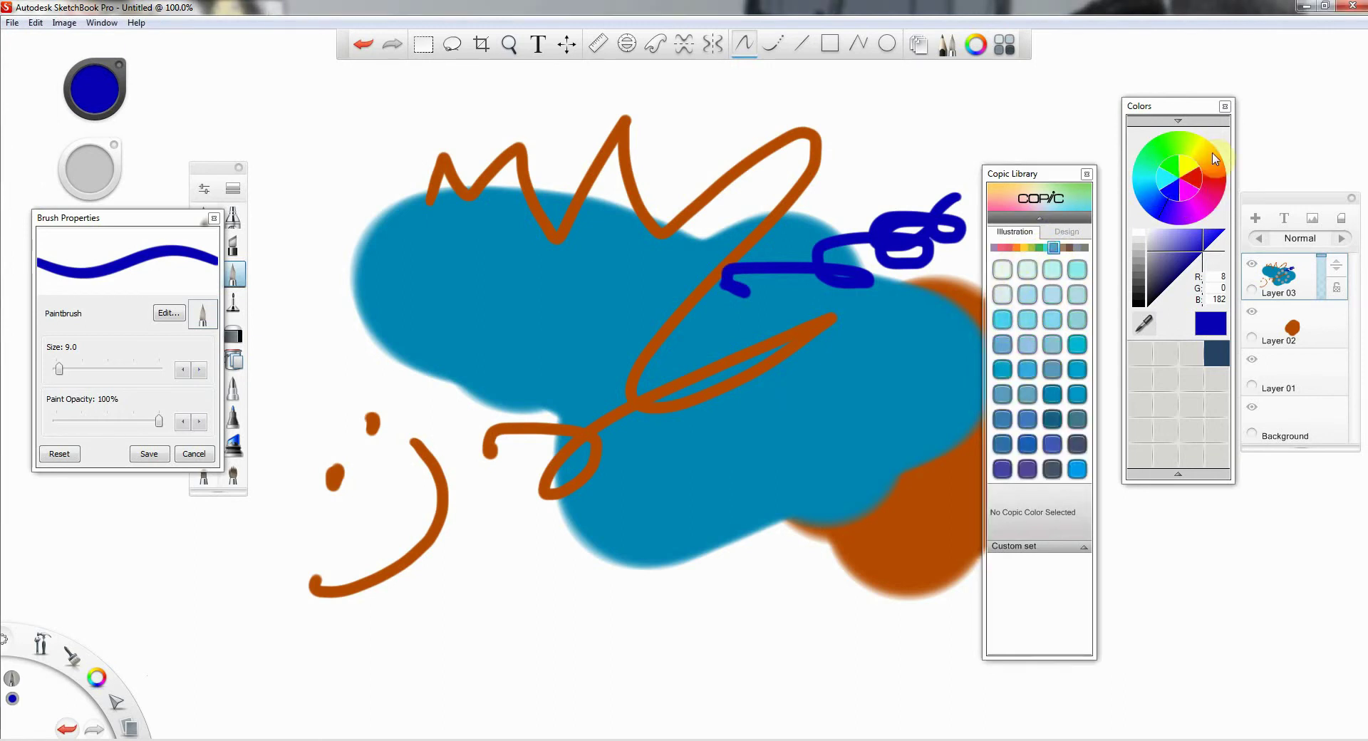
Step: Pick Canary Yellow (Y02) from the Illustration yellows in the Copic Library and set the Paintbrush size to 30.1
{"action": "left_click", "coordinate": [1024, 247]}
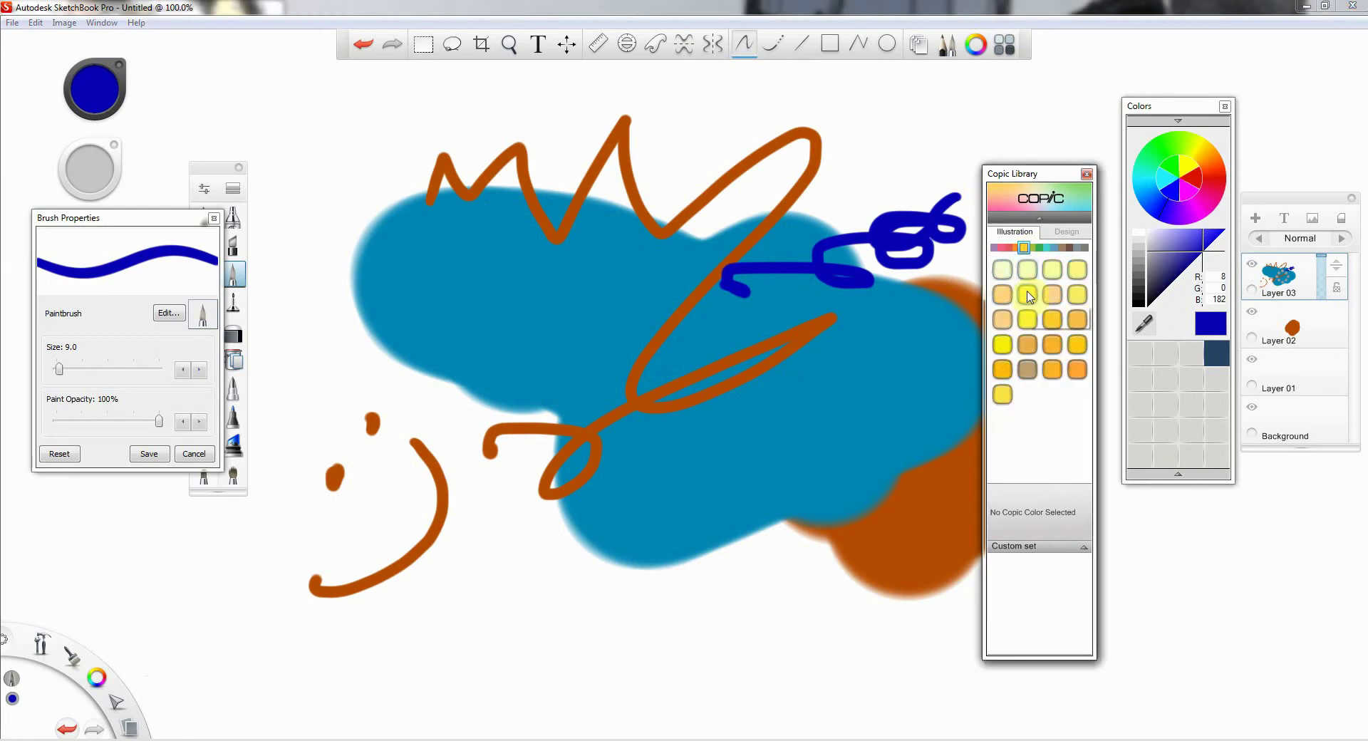
{"action": "left_click", "coordinate": [1027, 295]}
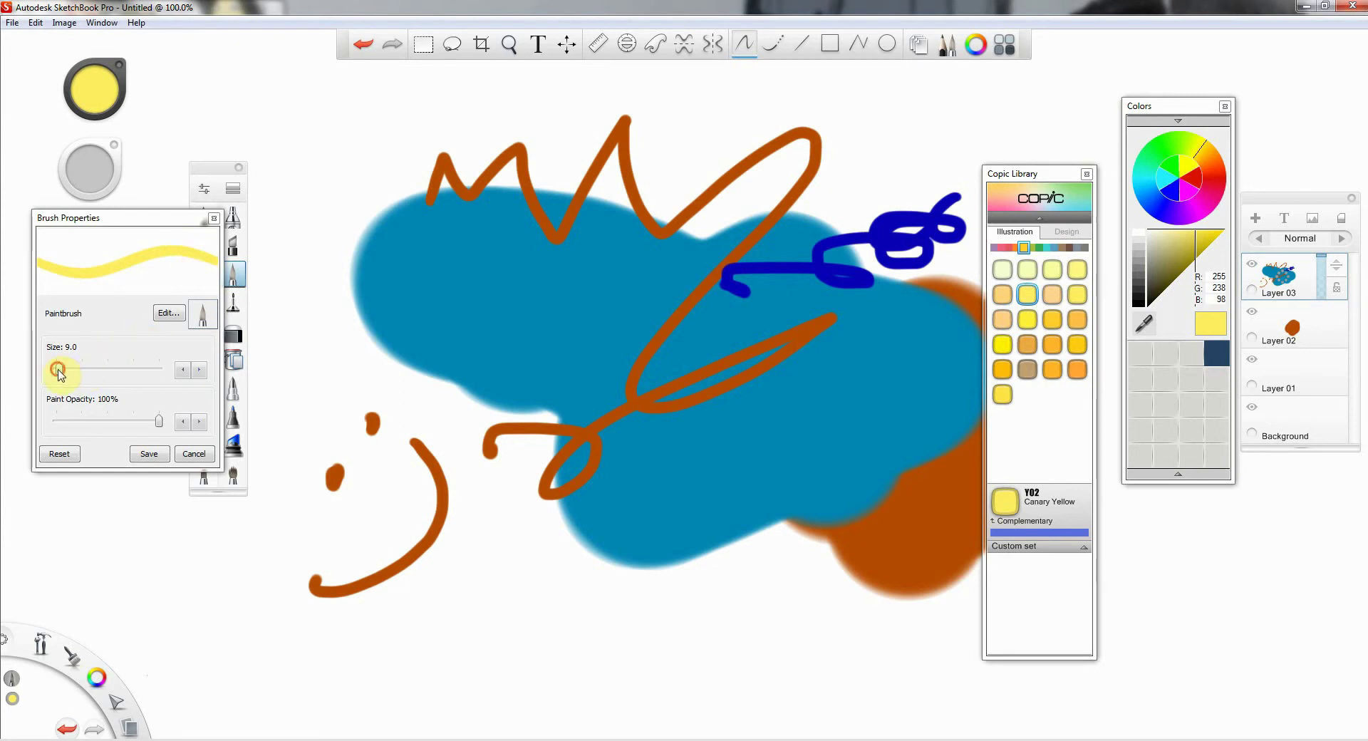
{"action": "left_click_drag", "start_coordinate": [58, 369], "coordinate": [68, 370]}
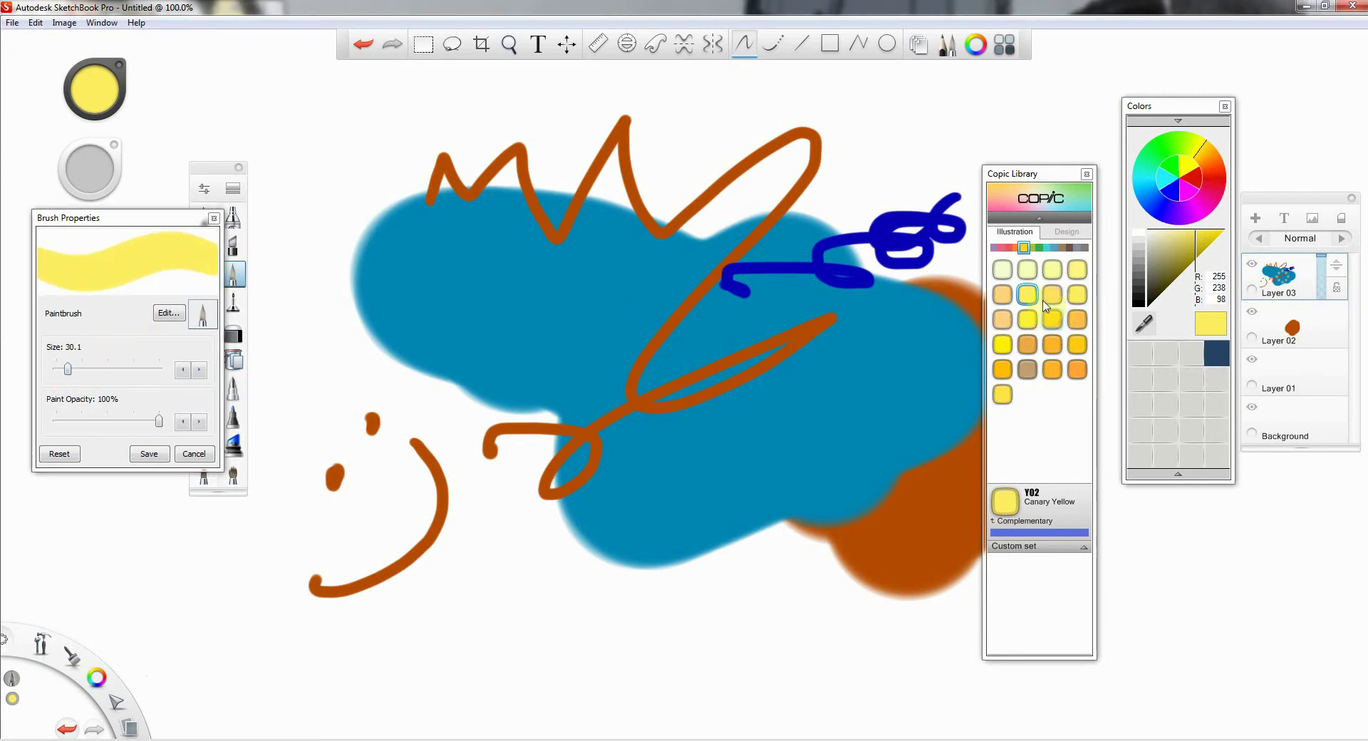
Step: Paint thick strokes in a bright Copic yellow and in Yellowish Beige (Y23) over the lower part of the blue blob
{"action": "left_click", "coordinate": [1027, 319]}
{"action": "mouse_move", "coordinate": [796, 533]}
{"action": "left_mouse_down"}
{"action": "mouse_move", "coordinate": [760, 441]}
{"action": "mouse_move", "coordinate": [714, 447]}
{"action": "mouse_move", "coordinate": [700, 476]}
{"action": "mouse_move", "coordinate": [804, 443]}
{"action": "mouse_move", "coordinate": [770, 431]}
{"action": "mouse_move", "coordinate": [794, 424]}
{"action": "mouse_move", "coordinate": [793, 483]}
{"action": "mouse_move", "coordinate": [821, 446]}
{"action": "left_mouse_up"}
{"action": "left_click", "coordinate": [1003, 320]}
{"action": "left_click", "coordinate": [874, 389]}
{"action": "key", "text": "ctrl+z"}
{"action": "left_click", "coordinate": [764, 396]}
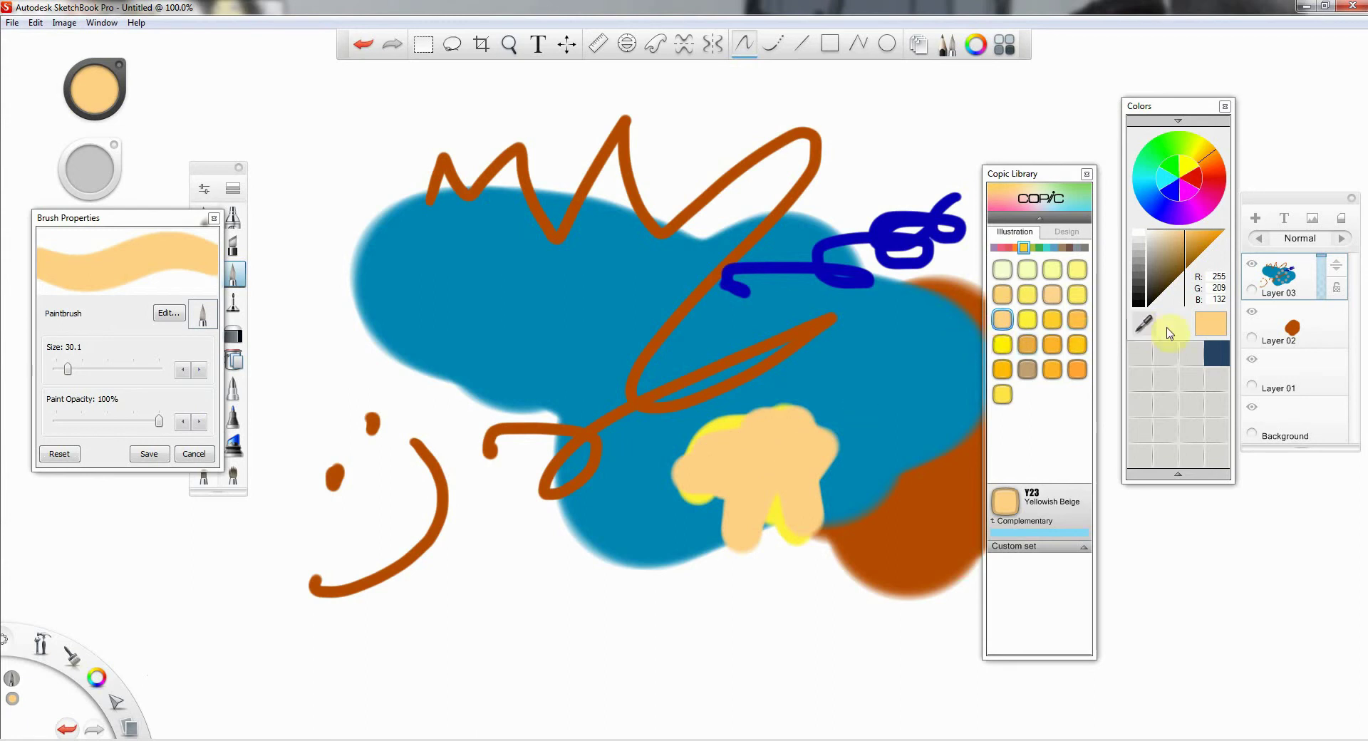
Step: Store the Yellowish Beige in the Color Editor swatch beside the dark blue one and pick Lemon Yellow (Y13) from the Copic Library
{"action": "left_click_drag", "start_coordinate": [1209, 325], "coordinate": [1200, 349]}
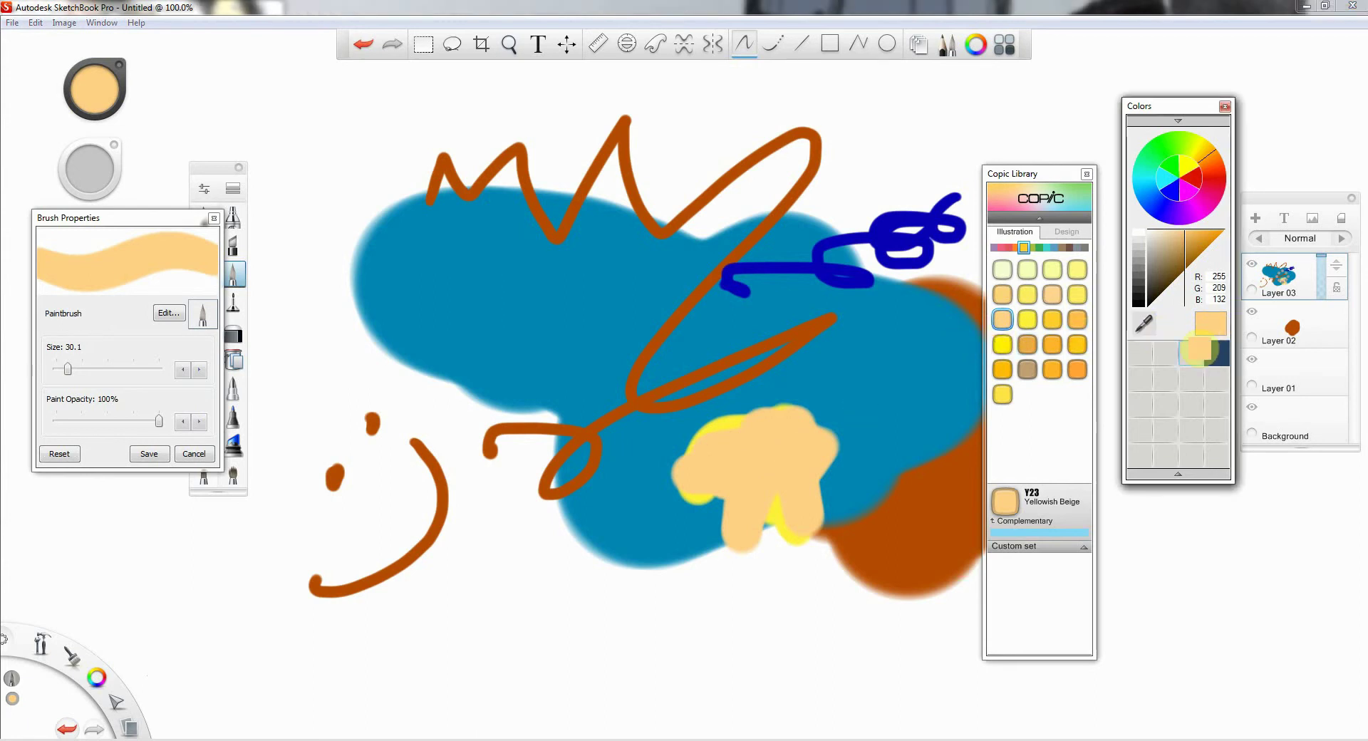
{"action": "left_click", "coordinate": [1162, 181]}
{"action": "left_click", "coordinate": [1079, 292]}
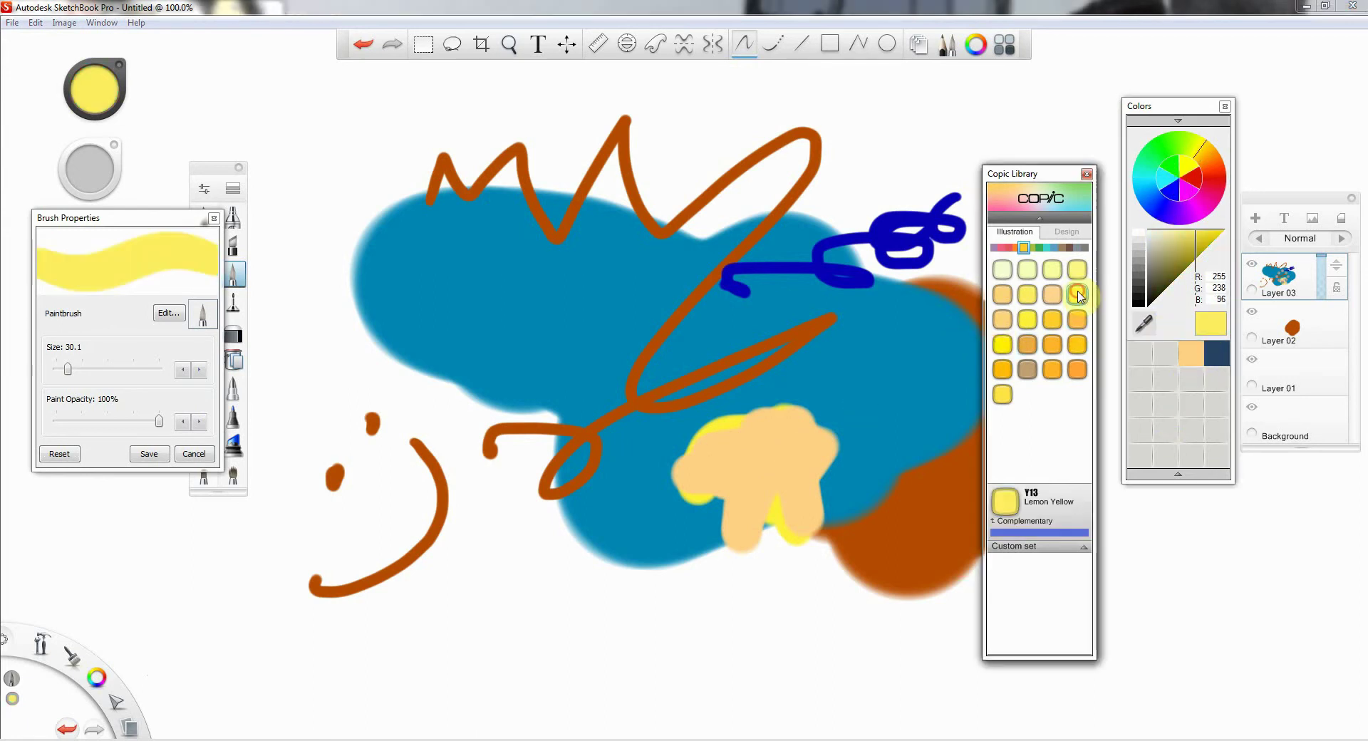
Step: Try several hues and shades in the Color Editor, ending on a muted red (RGB 185, 83, 83)
{"action": "left_click_drag", "start_coordinate": [1146, 177], "coordinate": [1156, 197]}
{"action": "left_click_drag", "start_coordinate": [1182, 247], "coordinate": [1170, 352]}
{"action": "left_click", "coordinate": [1155, 242]}
{"action": "left_click", "coordinate": [1179, 217]}
{"action": "left_click_drag", "start_coordinate": [1182, 343], "coordinate": [1168, 356]}
{"action": "left_click", "coordinate": [1168, 356]}
{"action": "left_click", "coordinate": [1179, 251]}
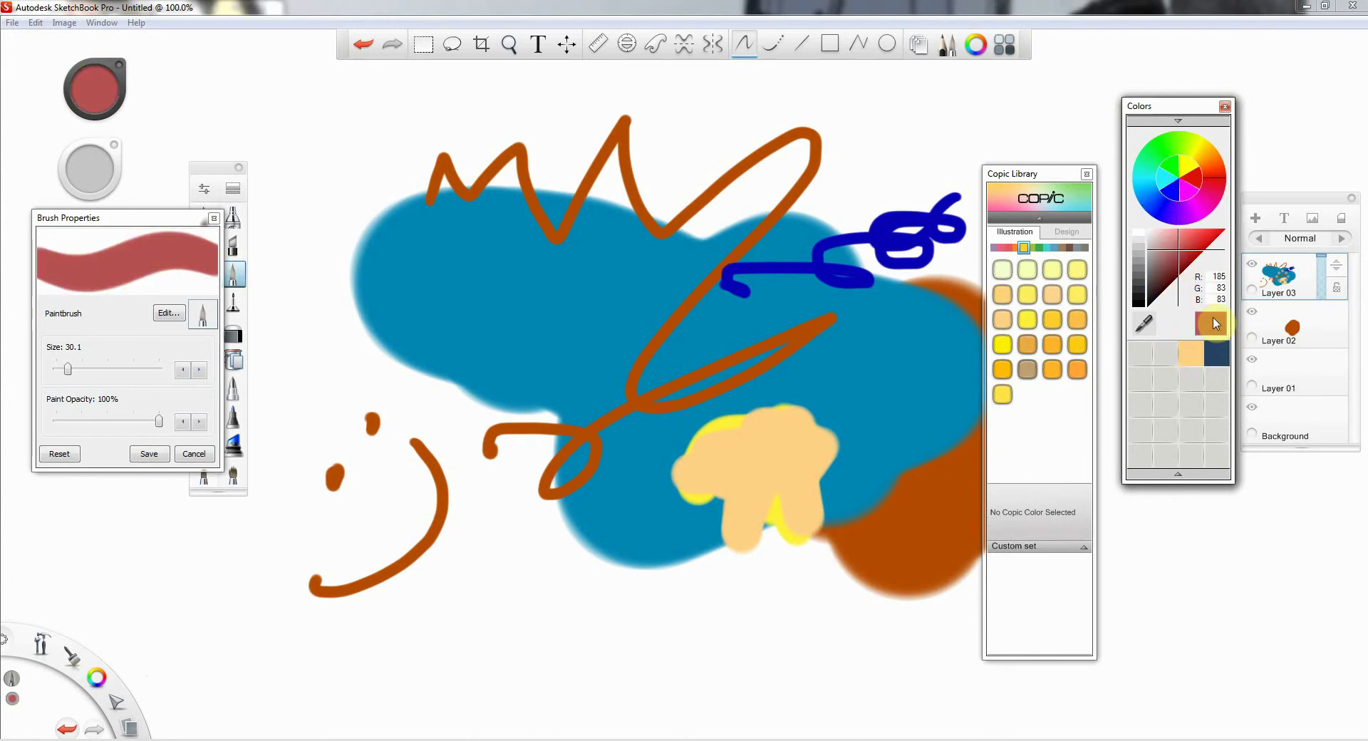
Step: Pick pure blue (RGB 0, 0, 255), store it in the swatch beside the beige one and recall the saved swatch colors
{"action": "left_click", "coordinate": [1170, 193]}
{"action": "left_click_drag", "start_coordinate": [1212, 324], "coordinate": [1175, 349]}
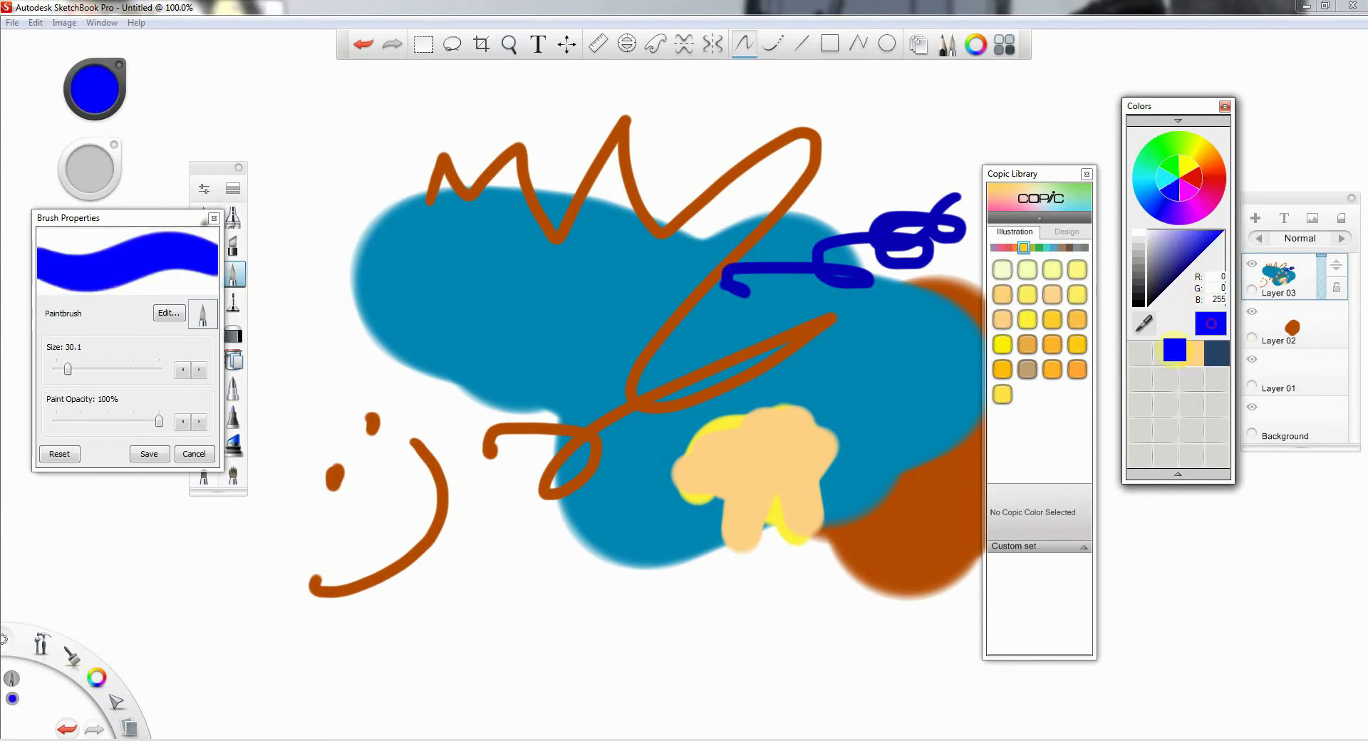
{"action": "left_click", "coordinate": [1191, 353]}
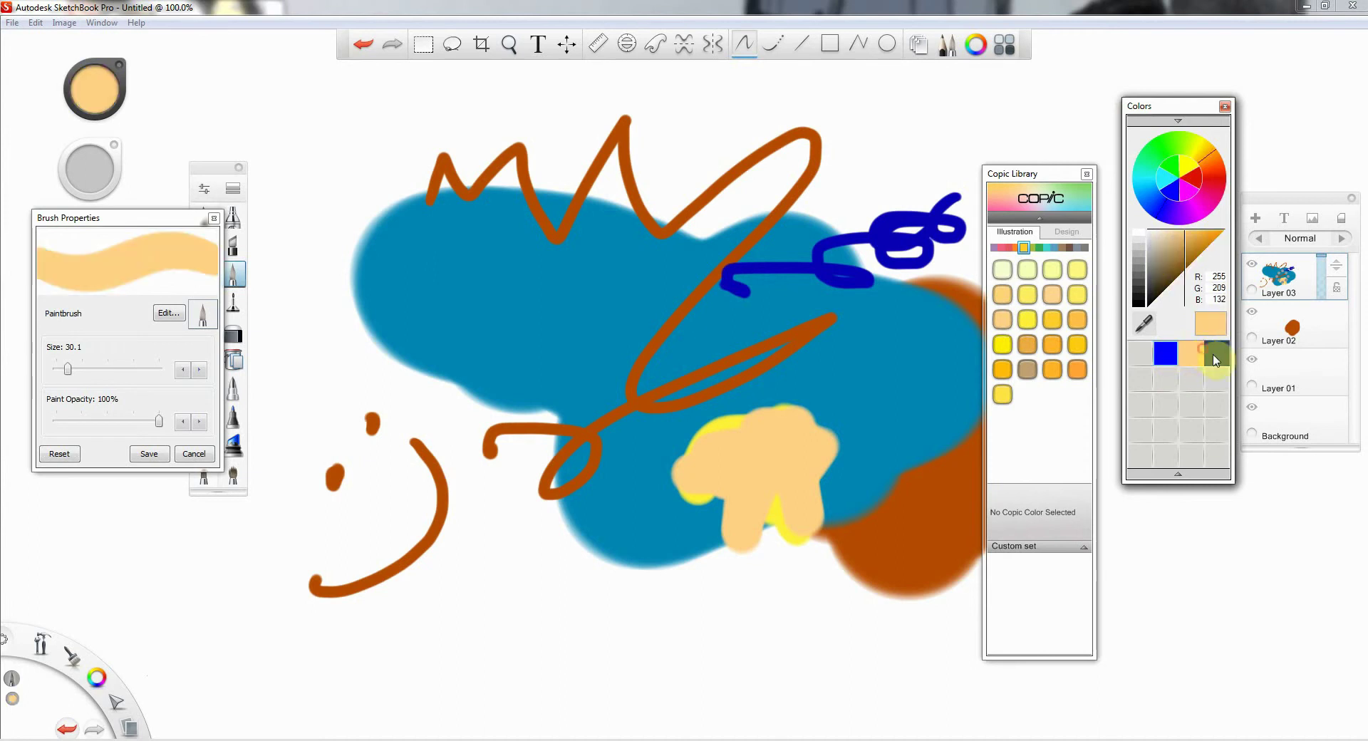
{"action": "left_click", "coordinate": [1166, 353]}
Step: Paint a small Canary Yellow (Y02) blob at the blue blob's lower left edge and try to store a Copic yellow as a swatch
{"action": "mouse_move", "coordinate": [1053, 344]}
{"action": "left_mouse_down"}
{"action": "mouse_move", "coordinate": [1133, 353]}
{"action": "mouse_move", "coordinate": [1108, 343]}
{"action": "mouse_move", "coordinate": [1119, 317]}
{"action": "mouse_move", "coordinate": [1021, 301]}
{"action": "left_mouse_up"}
{"action": "left_click", "coordinate": [1031, 295]}
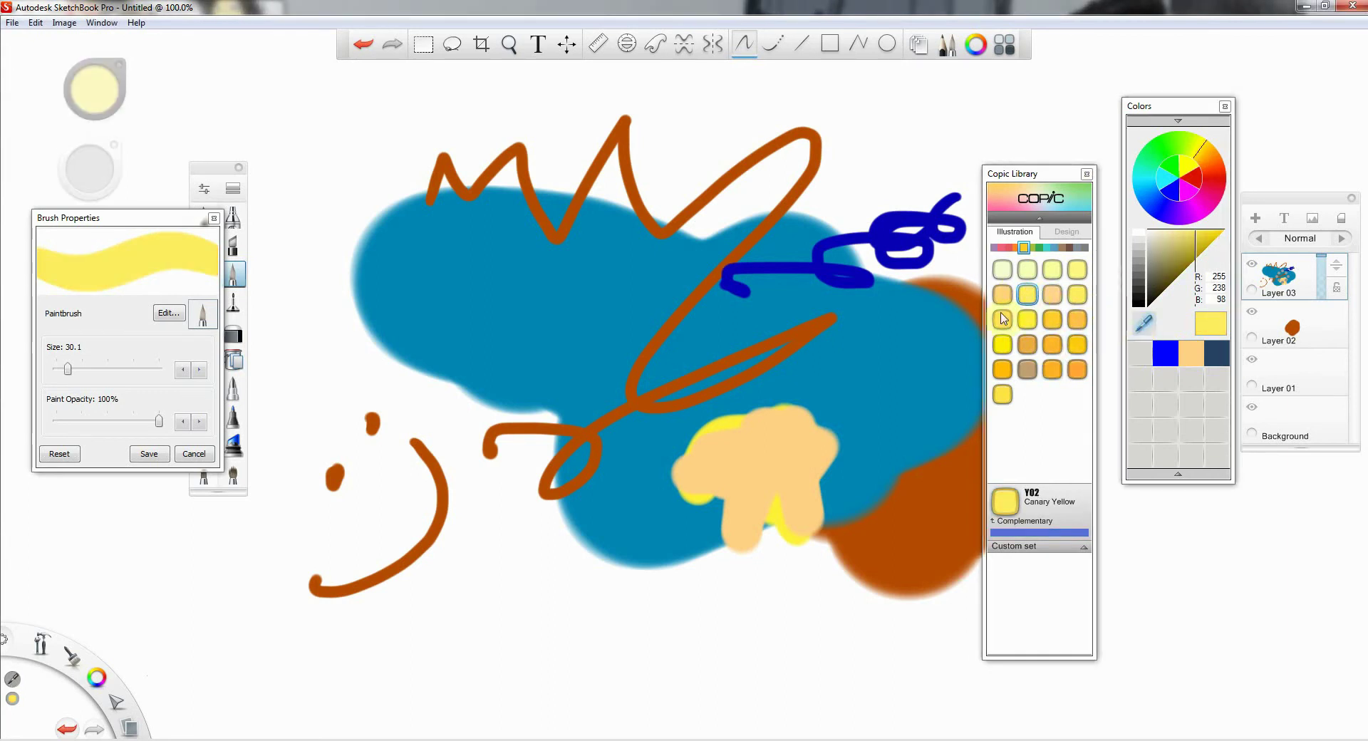
{"action": "left_click_drag", "start_coordinate": [614, 561], "coordinate": [589, 574]}
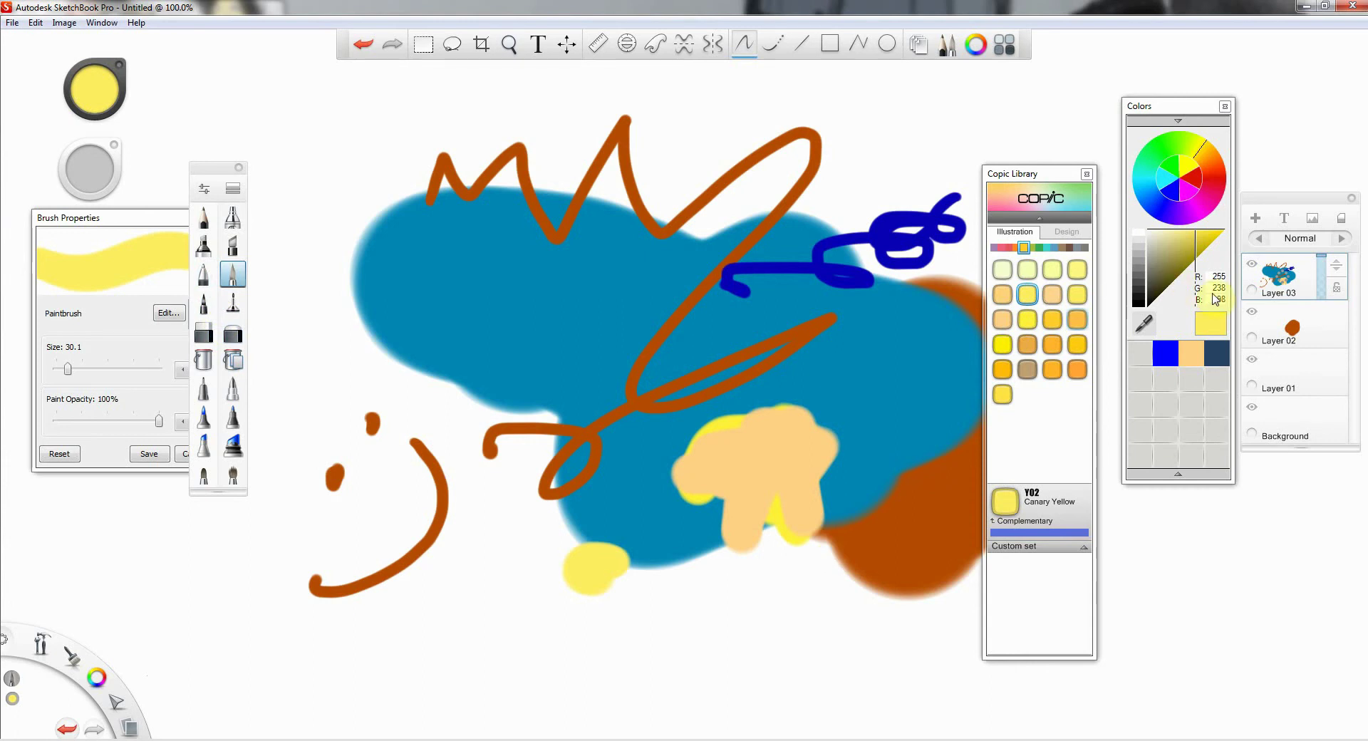
{"action": "left_click_drag", "start_coordinate": [1027, 319], "coordinate": [1217, 391]}
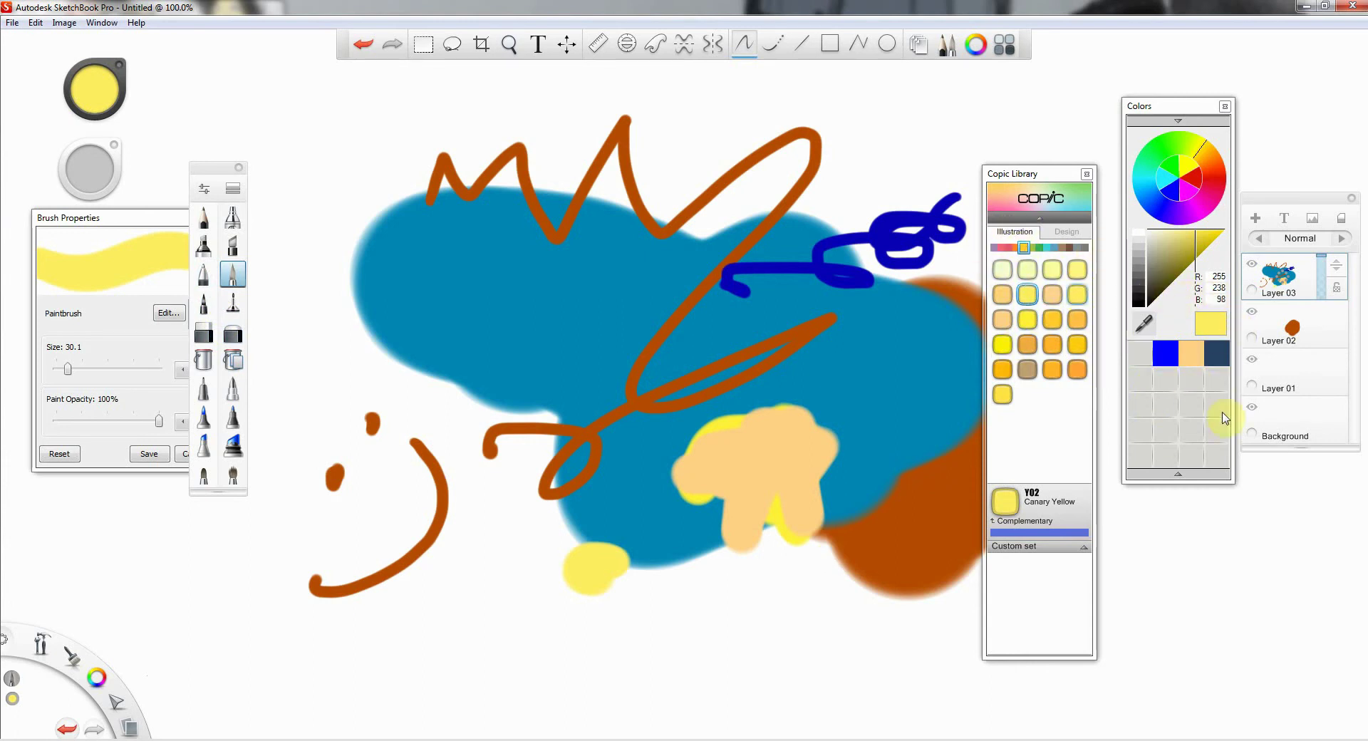
Step: Restore the default window layout
{"action": "left_click", "coordinate": [100, 22]}
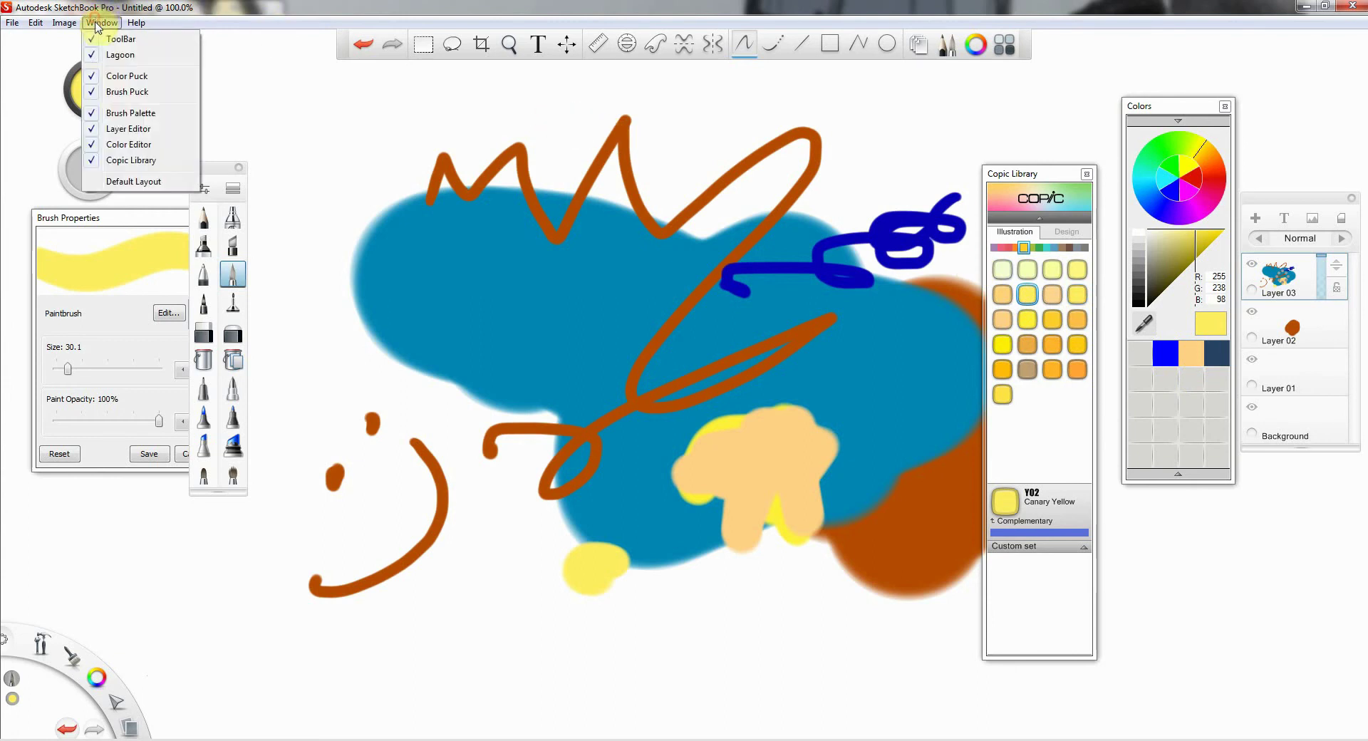
{"action": "left_click", "coordinate": [109, 183]}
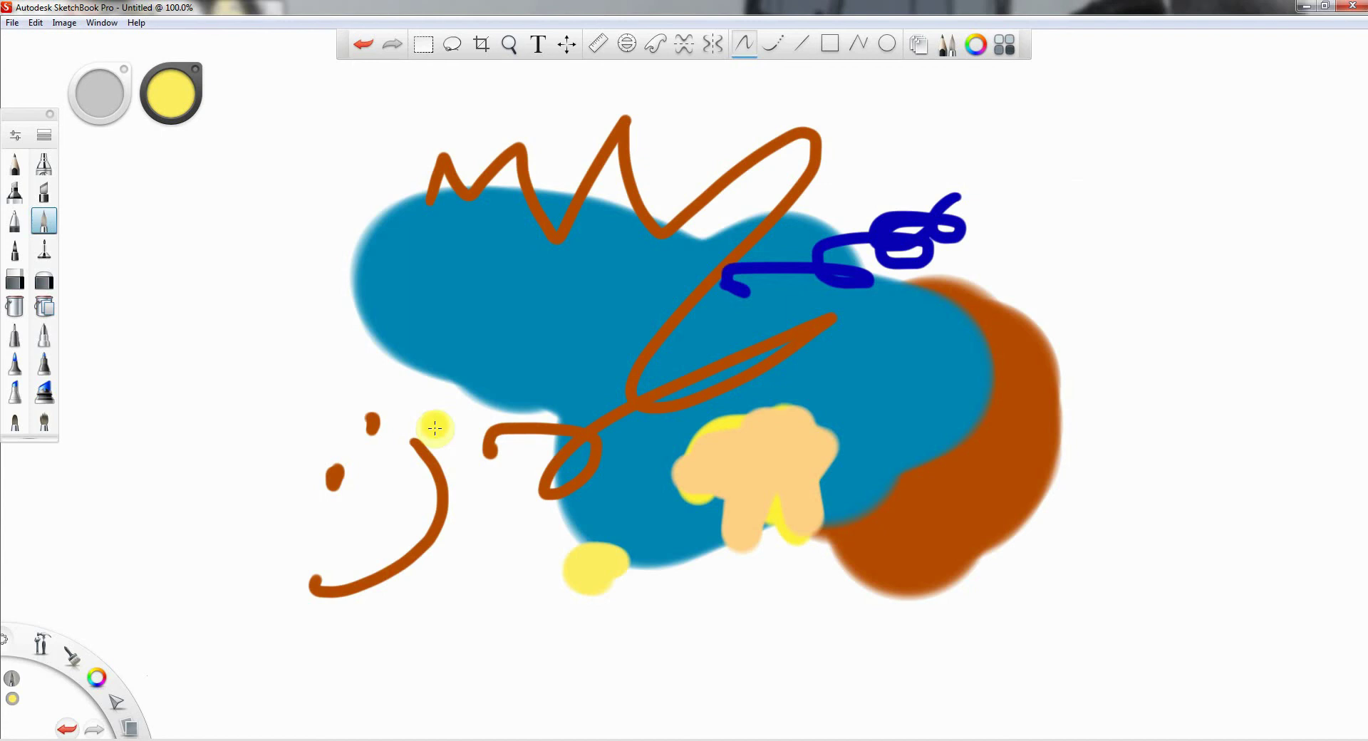
Step: Paint a thick yellow double frame around the drawing and a large check mark across its middle
{"action": "mouse_move", "coordinate": [372, 196]}
{"action": "left_mouse_down"}
{"action": "mouse_move", "coordinate": [1130, 520]}
{"action": "mouse_move", "coordinate": [355, 663]}
{"action": "mouse_move", "coordinate": [338, 180]}
{"action": "mouse_move", "coordinate": [1249, 468]}
{"action": "mouse_move", "coordinate": [447, 677]}
{"action": "left_mouse_up"}
{"action": "mouse_move", "coordinate": [502, 405]}
{"action": "left_mouse_down"}
{"action": "mouse_move", "coordinate": [648, 489]}
{"action": "mouse_move", "coordinate": [834, 227]}
{"action": "left_mouse_up"}
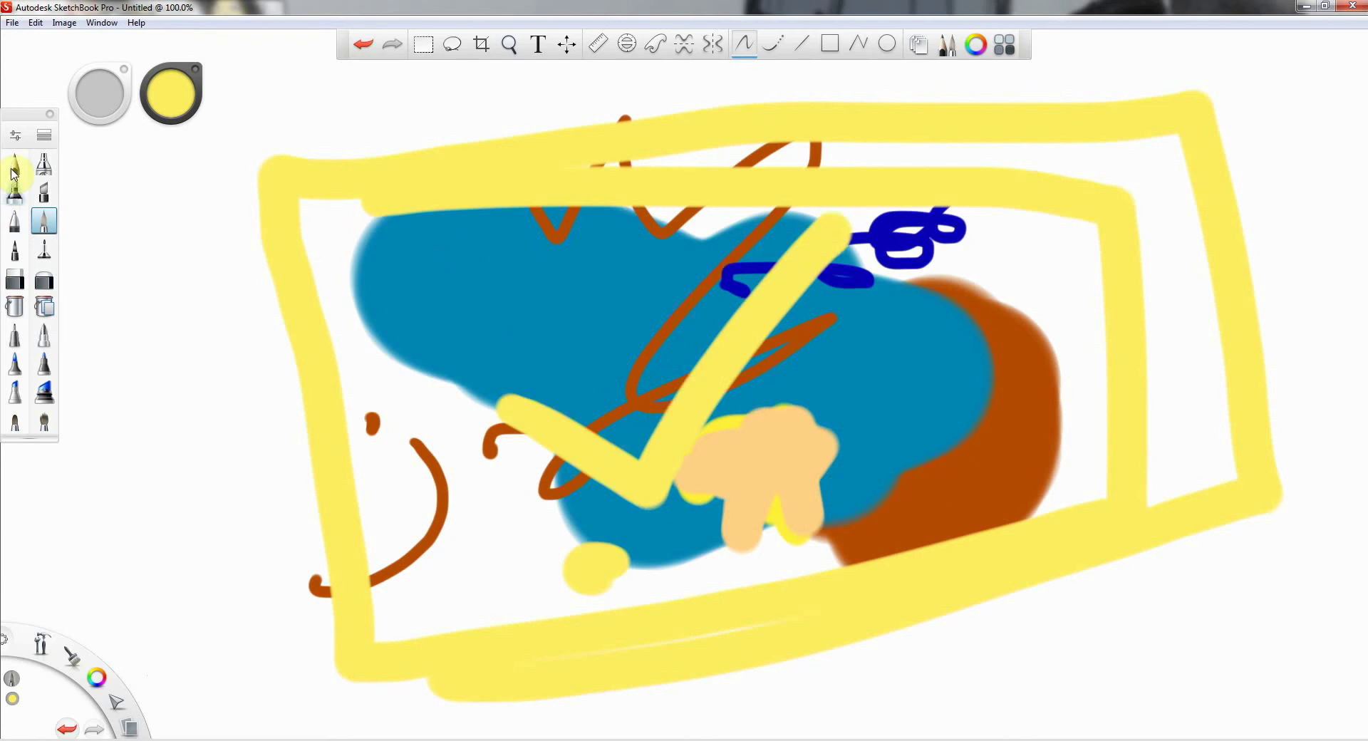
Step: Pick light orange and then bright red-orange with the Color Puck, painting a stroke in each along the yellow check mark
{"action": "left_click", "coordinate": [173, 102]}
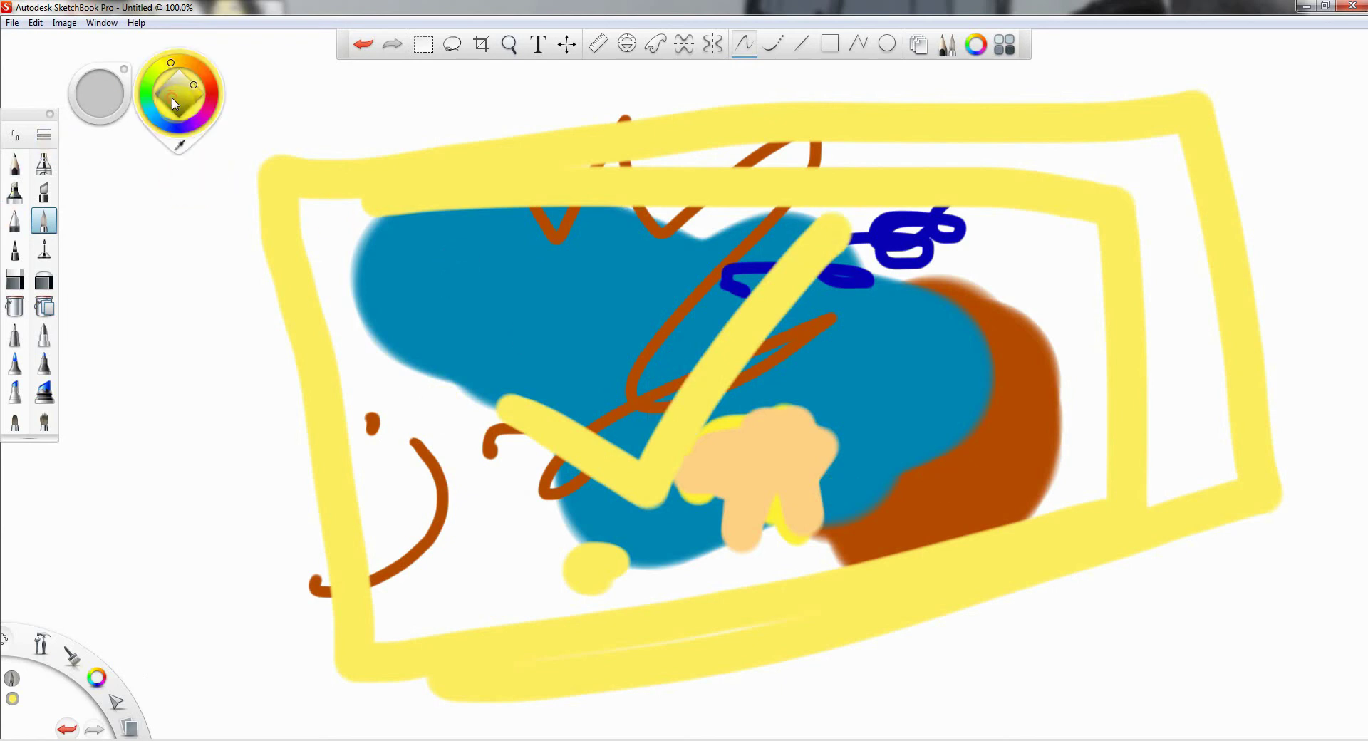
{"action": "left_click_drag", "start_coordinate": [193, 84], "coordinate": [203, 66]}
{"action": "left_click_drag", "start_coordinate": [523, 404], "coordinate": [657, 457]}
{"action": "left_click", "coordinate": [176, 104]}
{"action": "mouse_move", "coordinate": [189, 103]}
{"action": "left_mouse_down"}
{"action": "mouse_move", "coordinate": [208, 81]}
{"action": "mouse_move", "coordinate": [220, 91]}
{"action": "left_mouse_up"}
{"action": "mouse_move", "coordinate": [522, 386]}
{"action": "left_mouse_down"}
{"action": "mouse_move", "coordinate": [659, 467]}
{"action": "mouse_move", "coordinate": [848, 217]}
{"action": "left_mouse_up"}
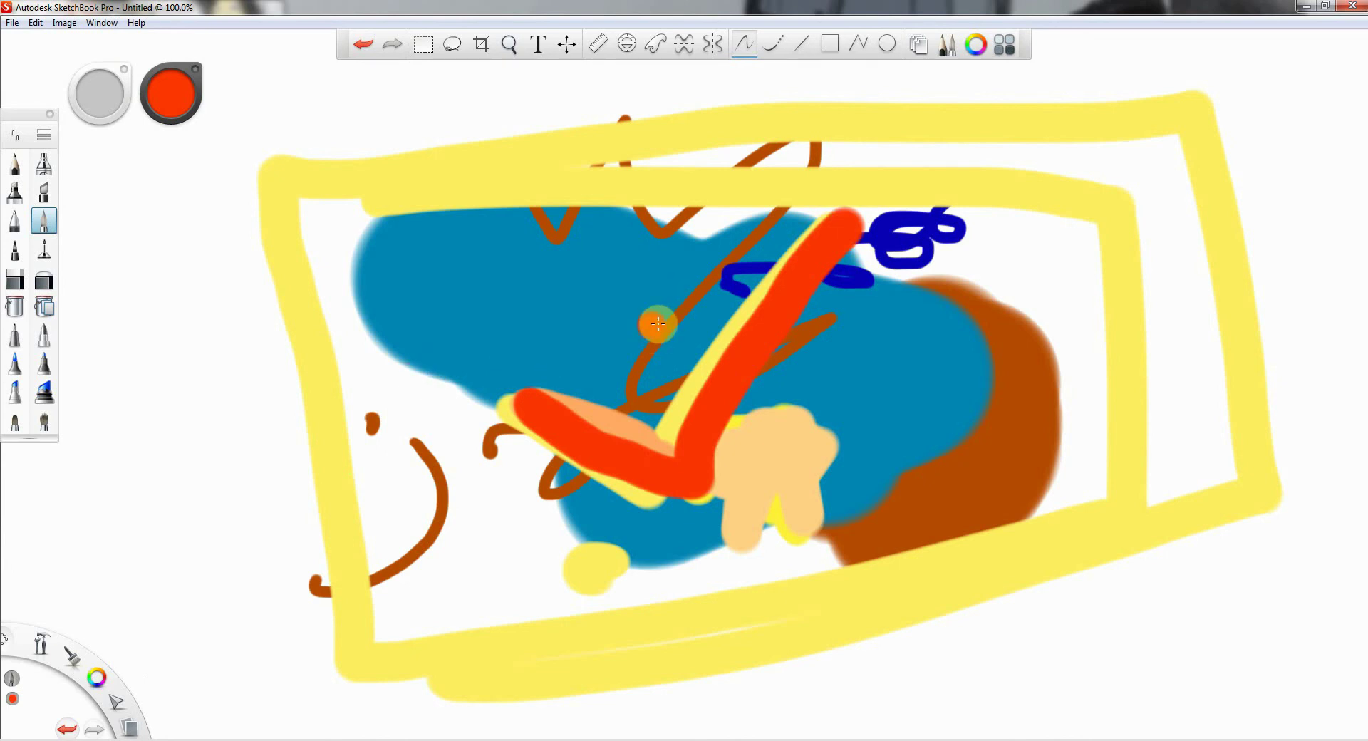
{"action": "left_click", "coordinate": [371, 396]}
{"action": "key", "text": "ctrl+z"}
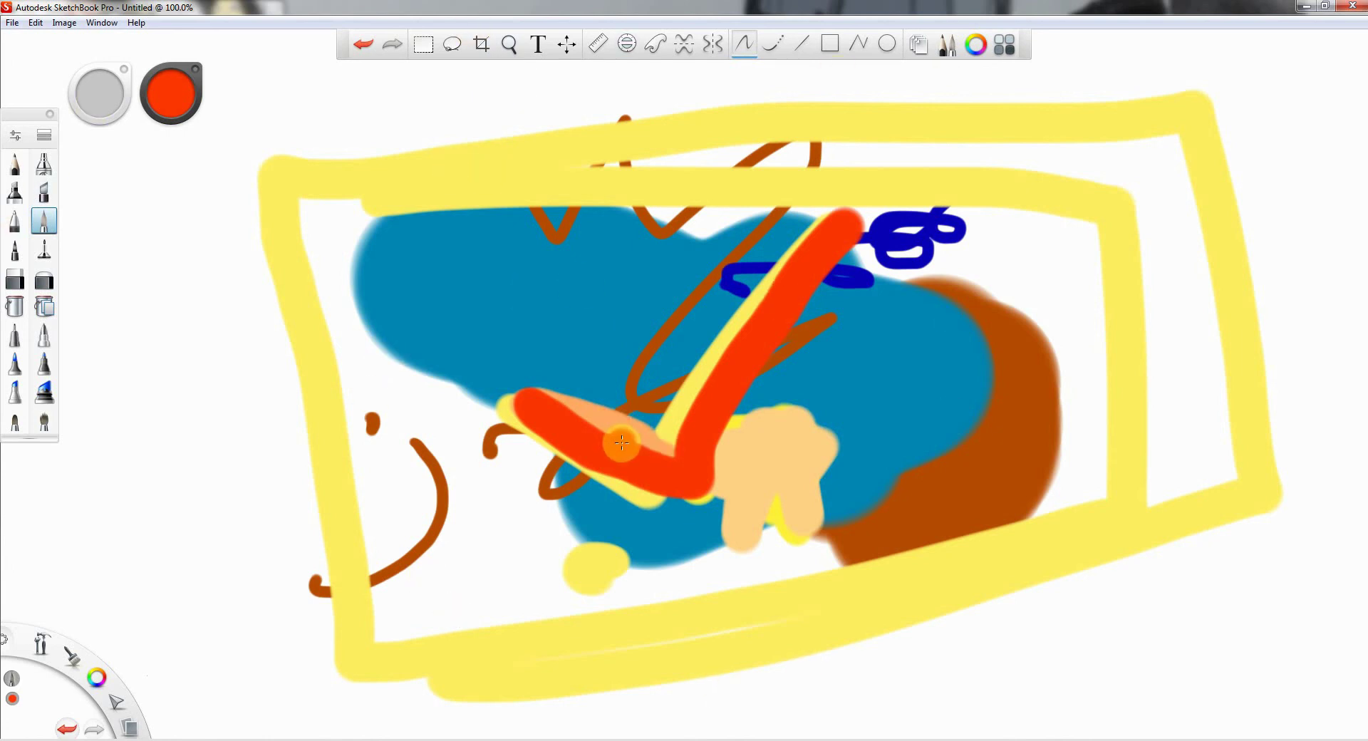